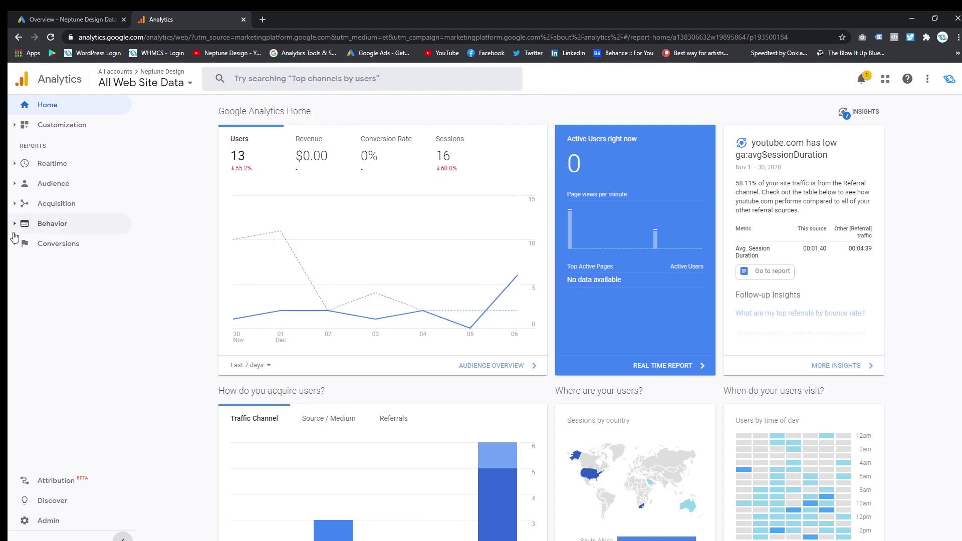
Step: Examine the Analytics home overview, including date range options, acquisition channels, visited pages, locations and devices
left_click(268, 365)
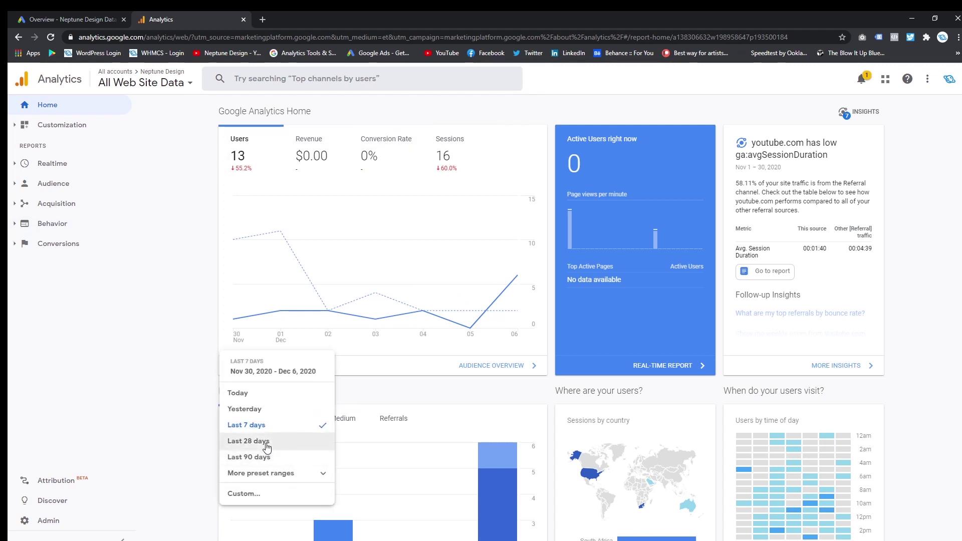
left_click(158, 296)
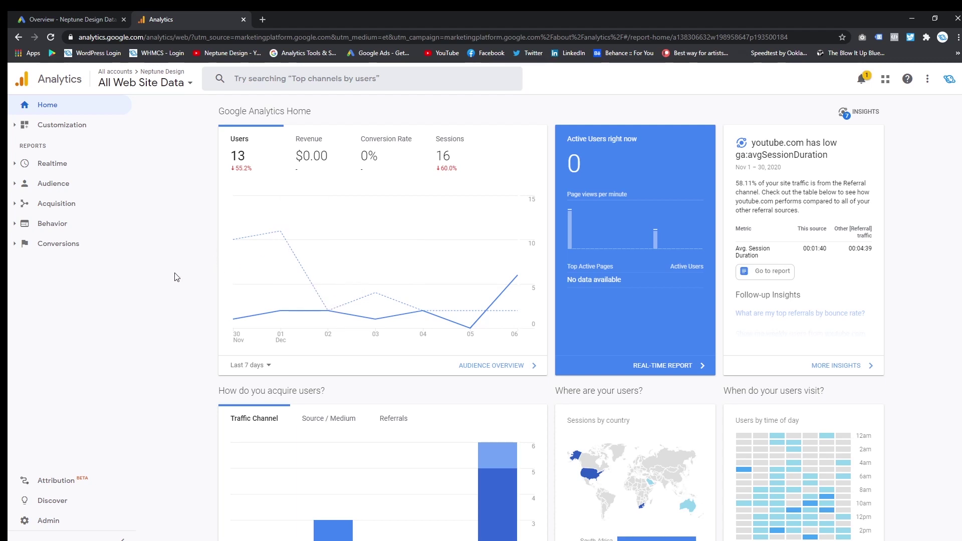
scroll(522, 306, "down", 4)
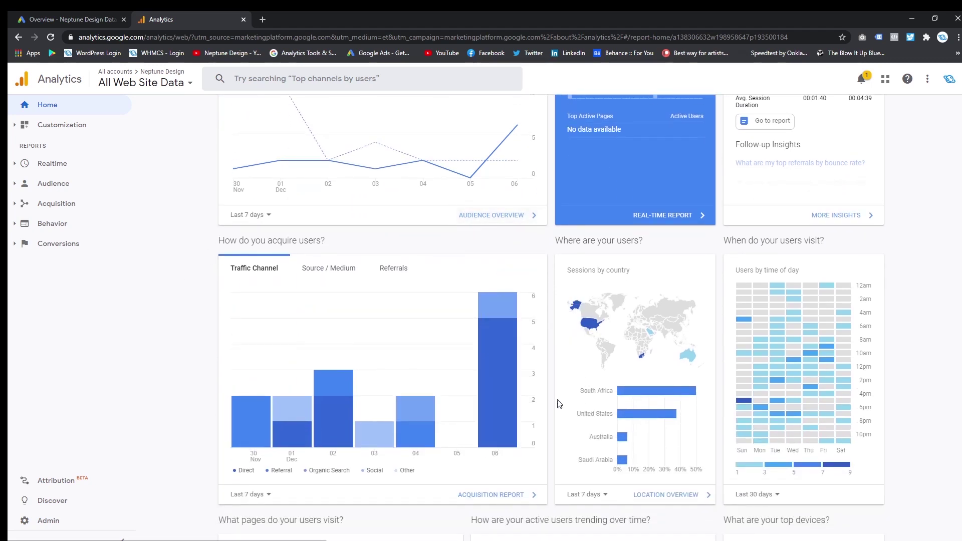
scroll(597, 399, "up", 1)
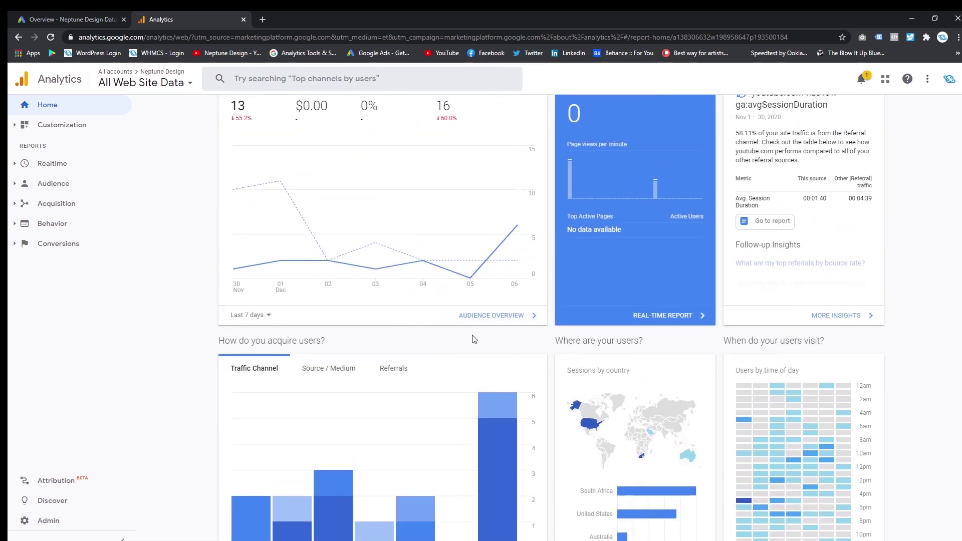
scroll(485, 344, "down", 3)
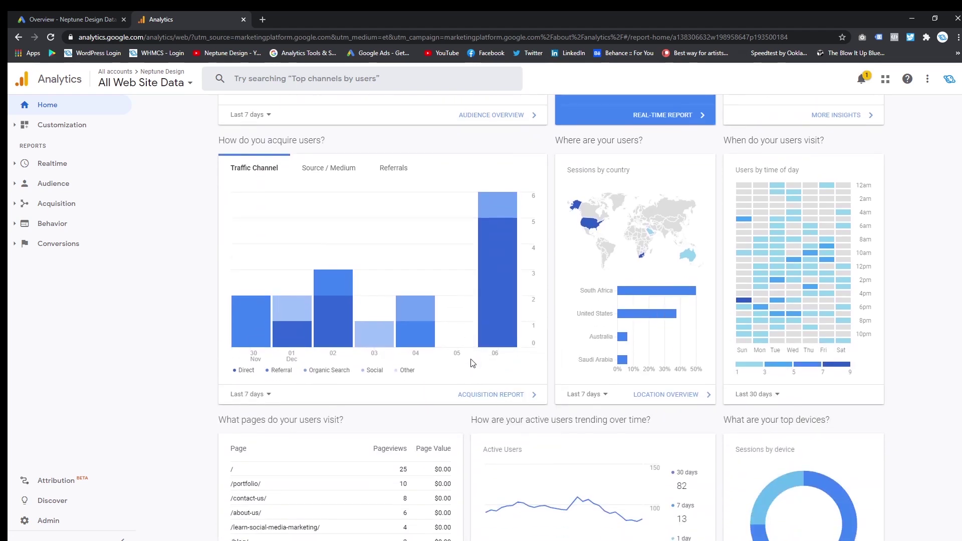
scroll(482, 406, "down", 1)
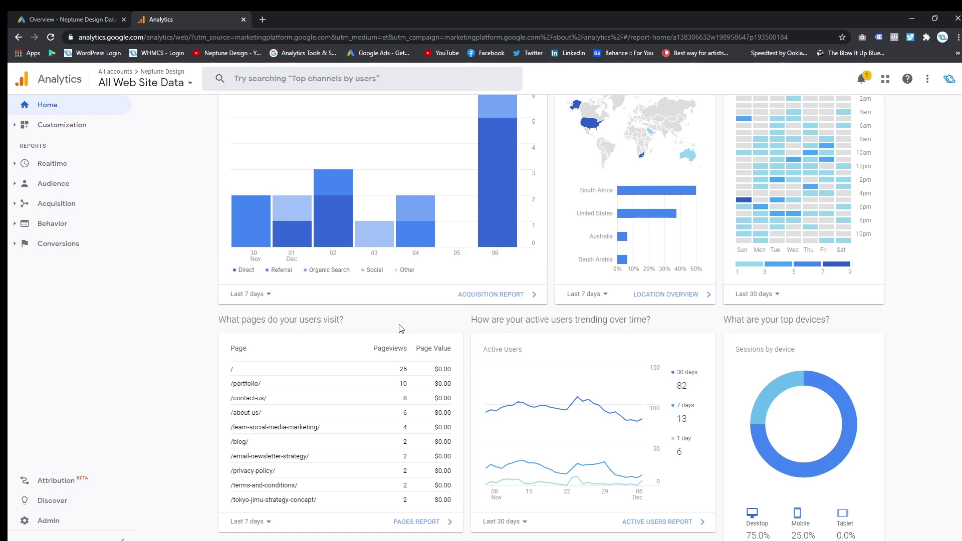
scroll(401, 328, "up", 7)
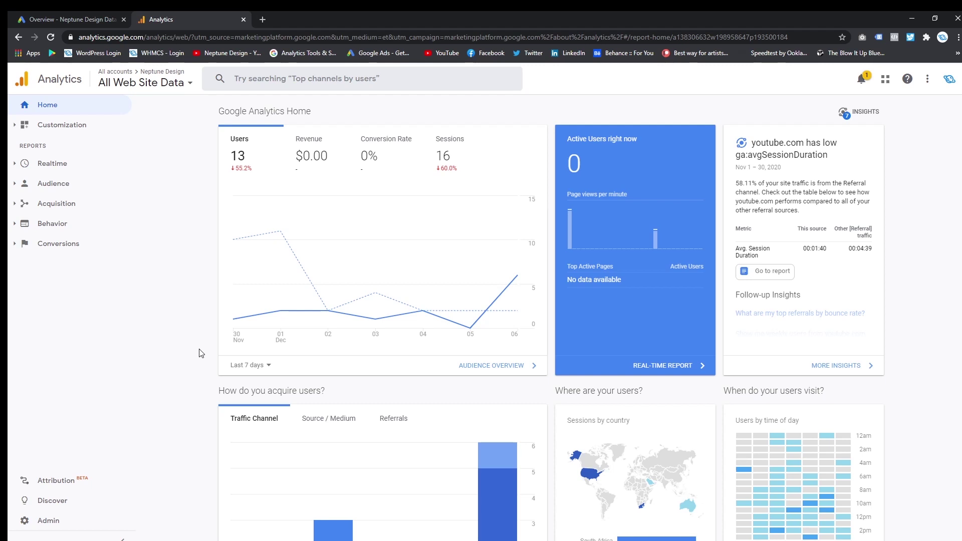
scroll(210, 335, "down", 1)
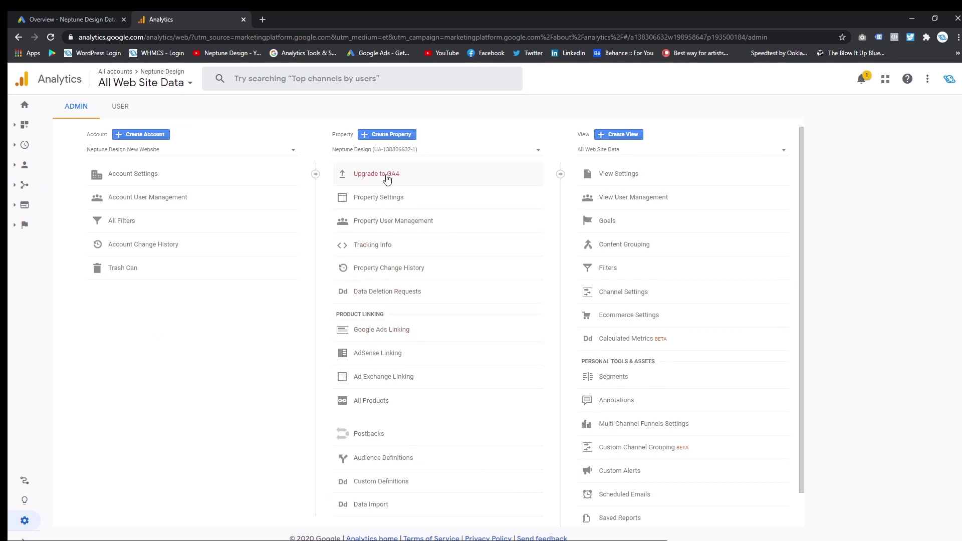
Step: Start a new Google Ads link group for the property and choose the first listed Google Ads account to link
left_click(425, 335)
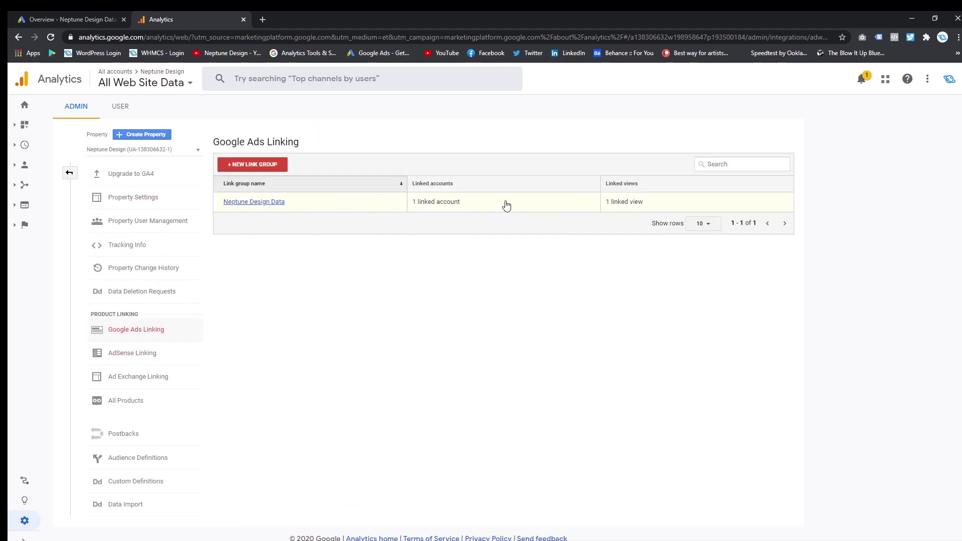
left_click(236, 169)
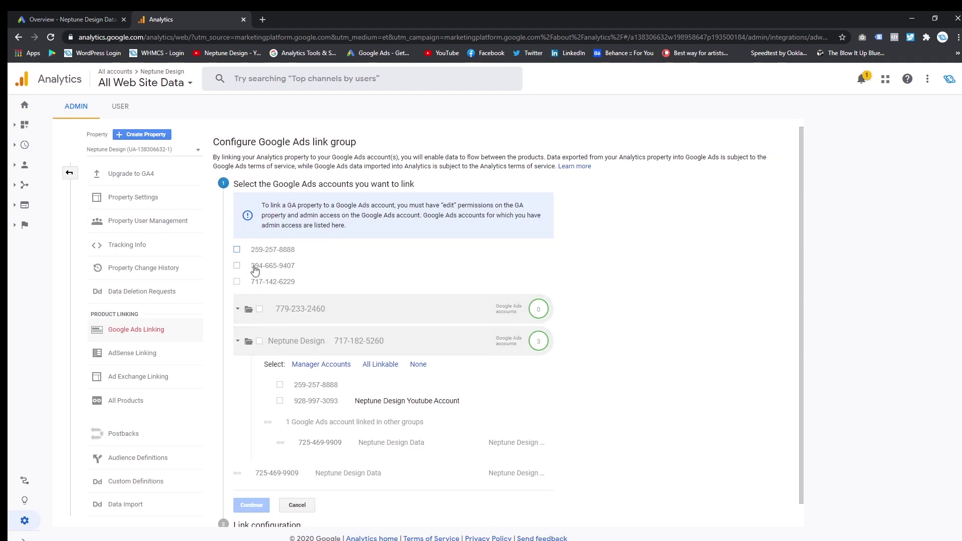
left_click(237, 266)
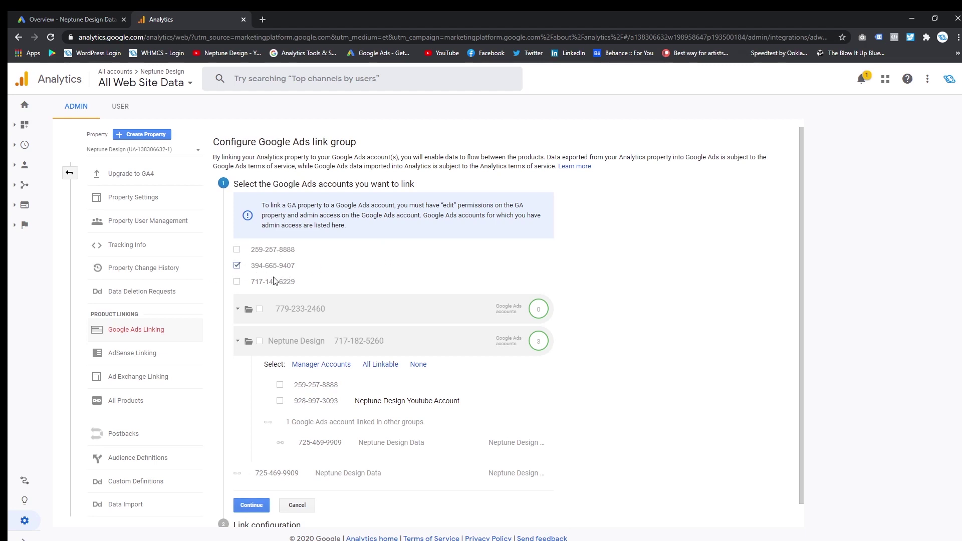
left_click(237, 250)
left_click(237, 266)
scroll(315, 404, "down", 1)
left_click(252, 481)
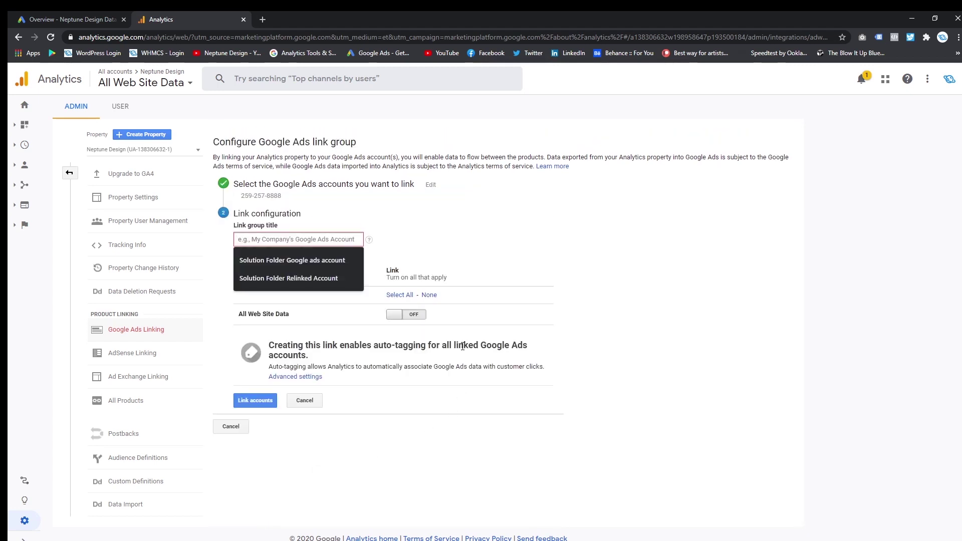
Step: Turn on the All Web Site Data view, try to link the accounts without a group title, and discard the link group
left_click(360, 219)
left_click(315, 240)
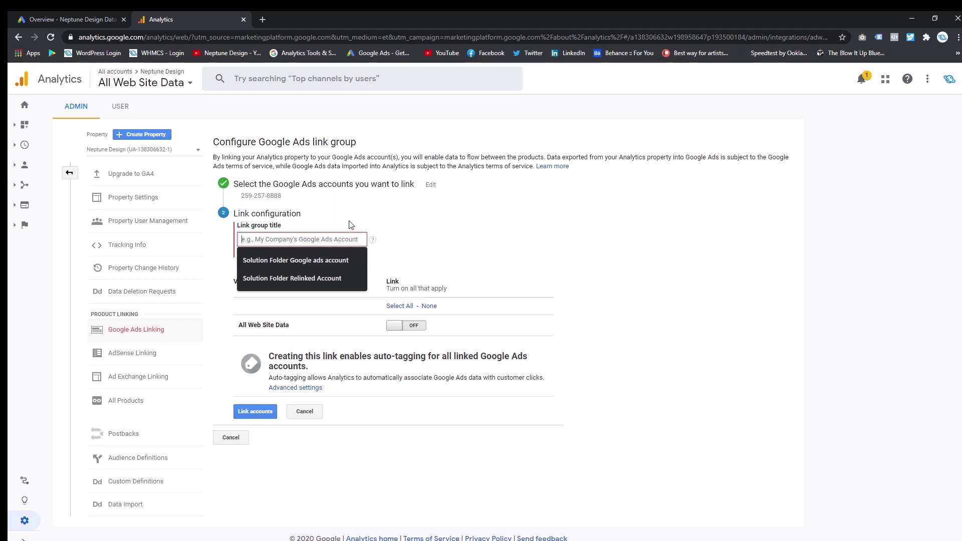
left_click(696, 289)
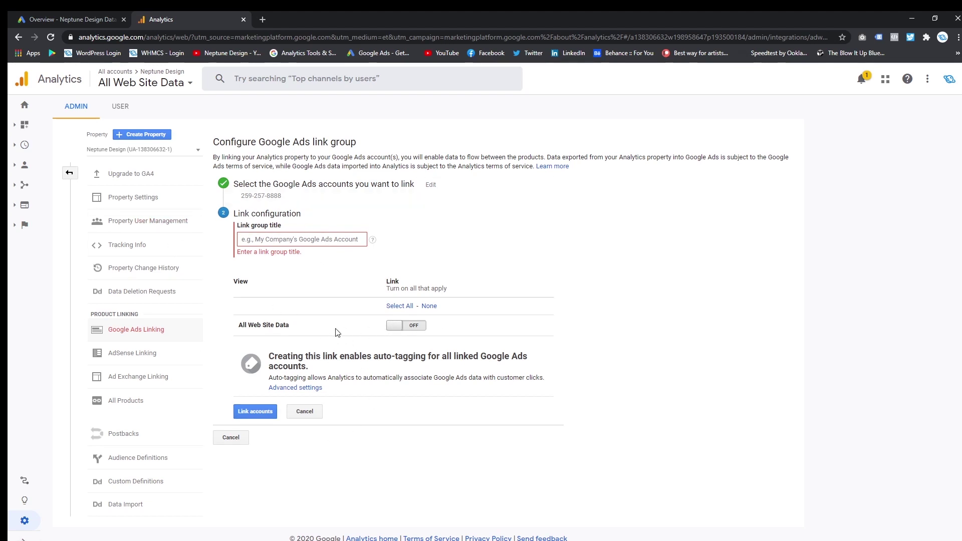
left_click(404, 327)
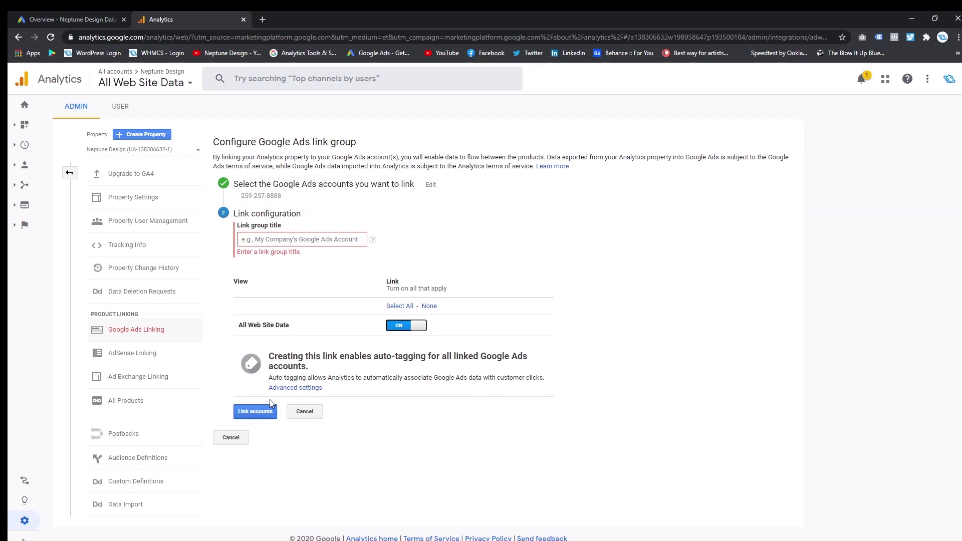
left_click(263, 418)
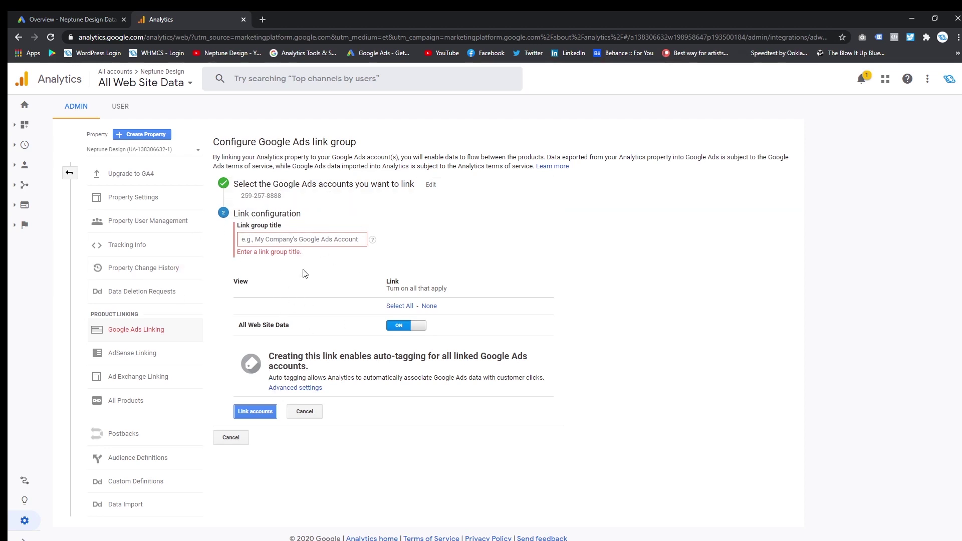
left_click(244, 440)
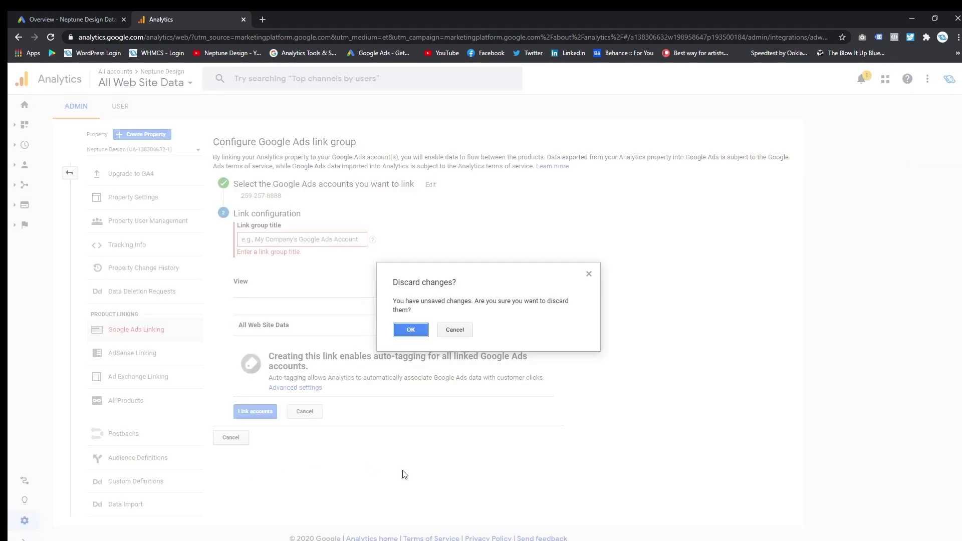
left_click(411, 330)
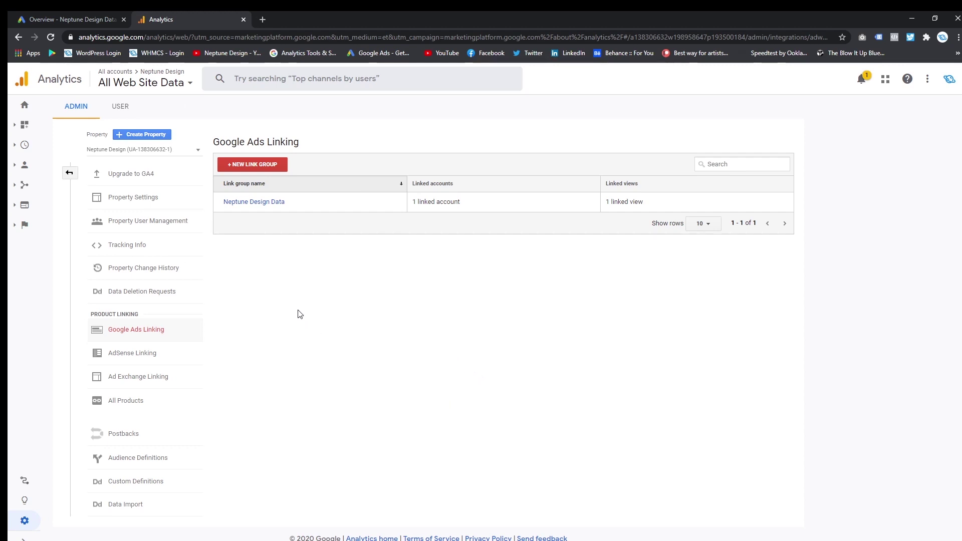
Step: Review the property's data collection settings and save them with Remarketing and Advertising Reporting Features on
left_click(114, 247)
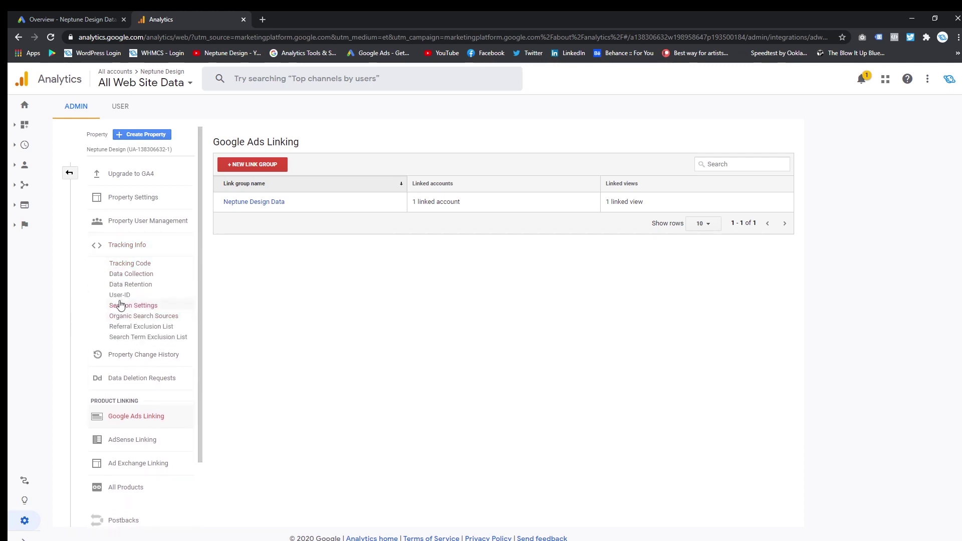
left_click(139, 274)
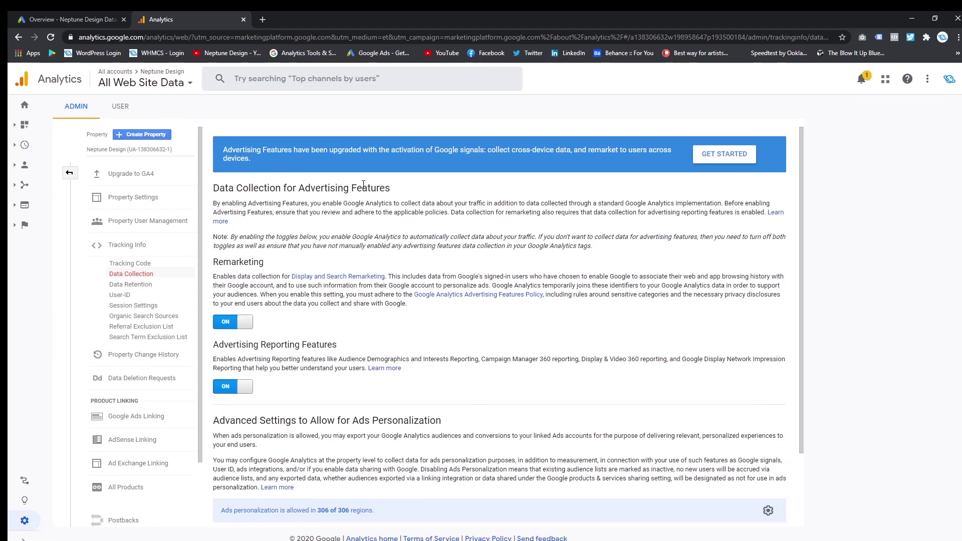
scroll(234, 407, "down", 1)
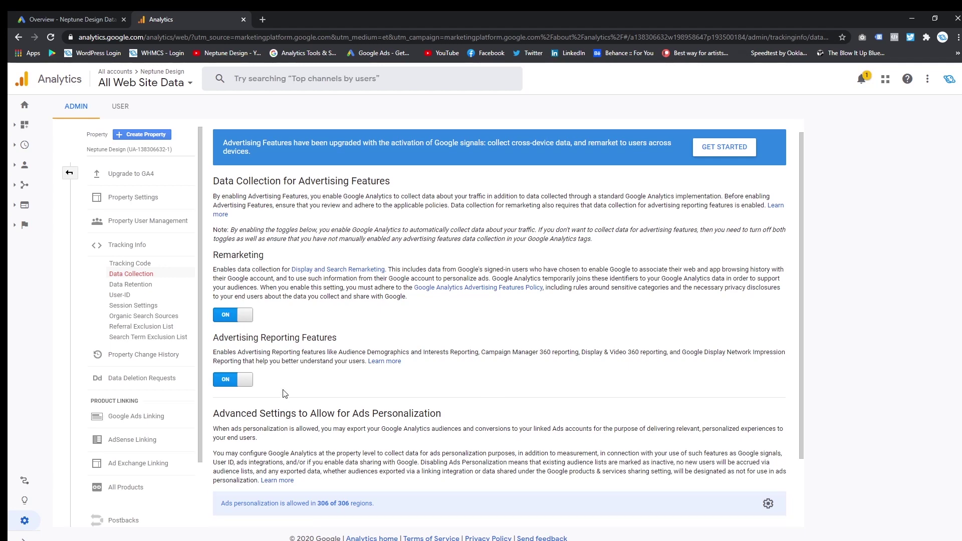
scroll(287, 373, "up", 1)
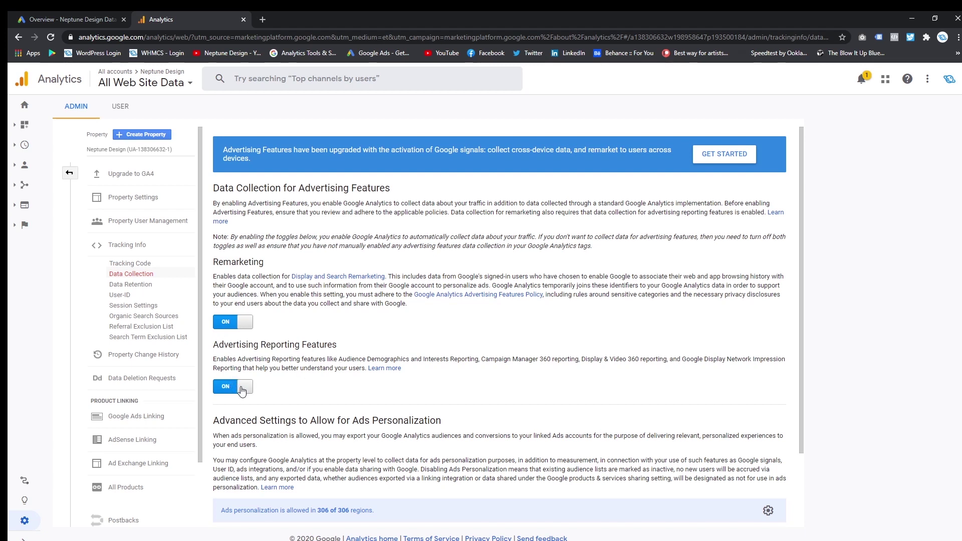
scroll(351, 298, "down", 1)
scroll(352, 297, "down", 1)
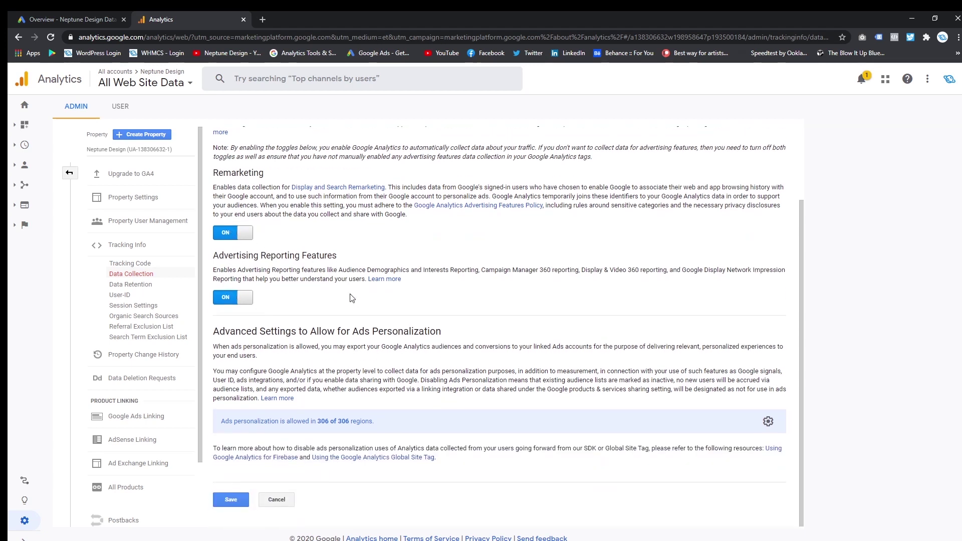
left_click(230, 500)
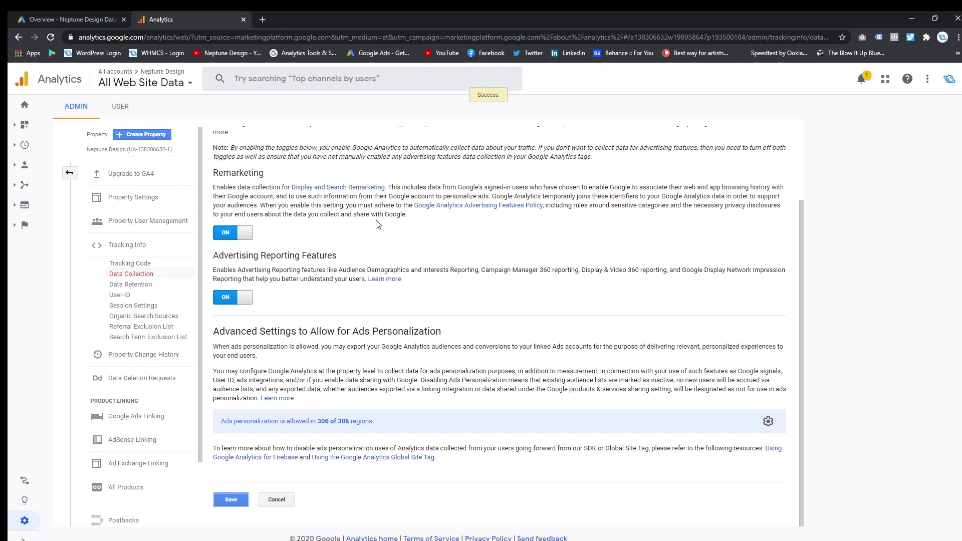
scroll(431, 293, "up", 2)
scroll(431, 296, "down", 2)
Step: Start a new audience for the property and name it Remarketing Audience Youtube Explainer
scroll(133, 421, "down", 2)
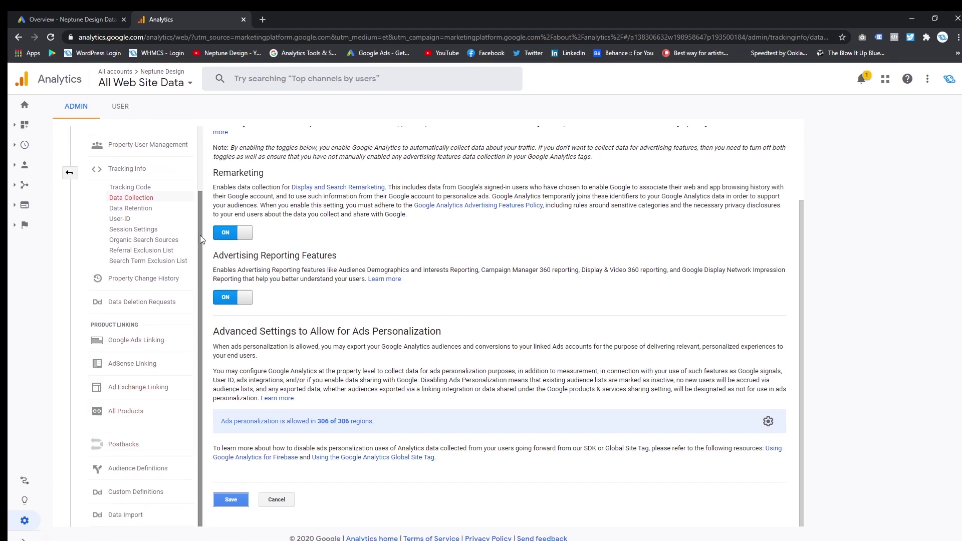
left_click(133, 468)
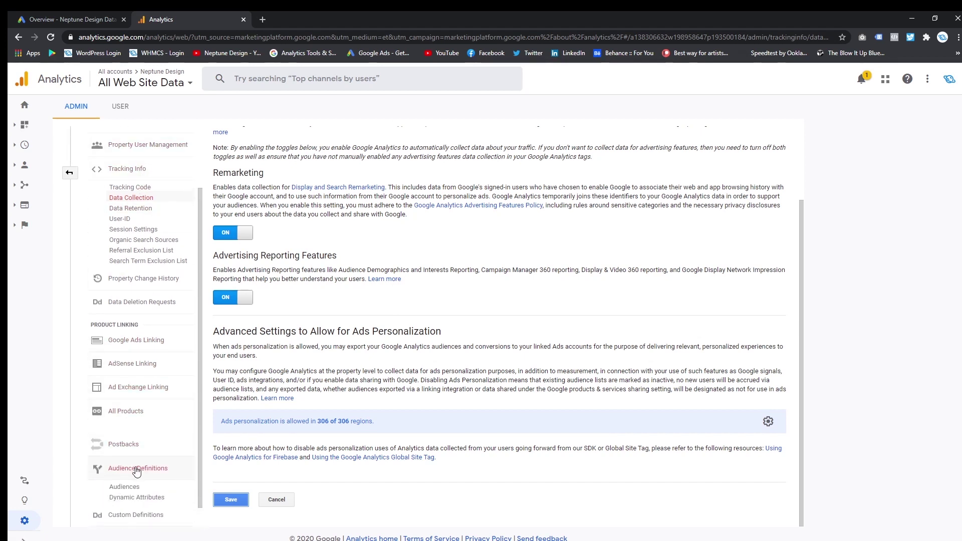
left_click(124, 487)
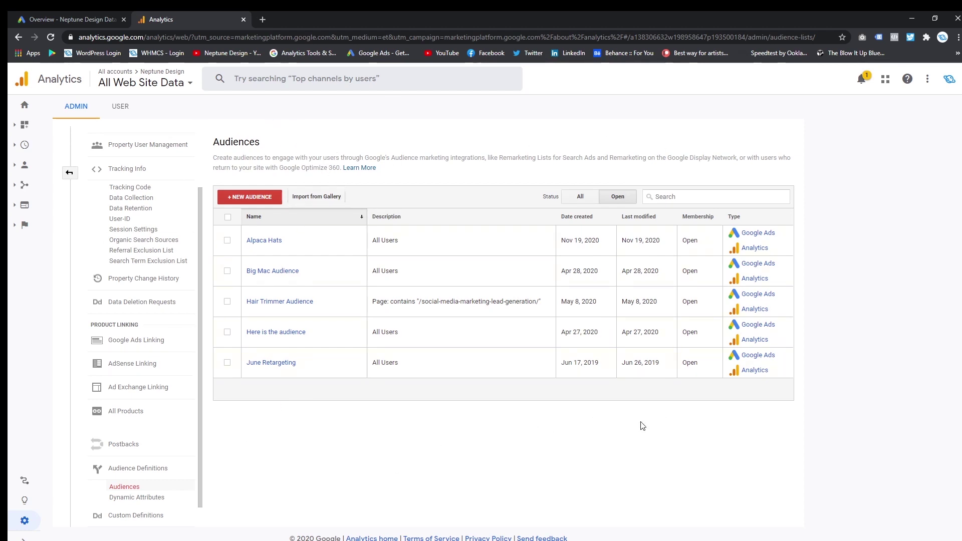
left_click(248, 201)
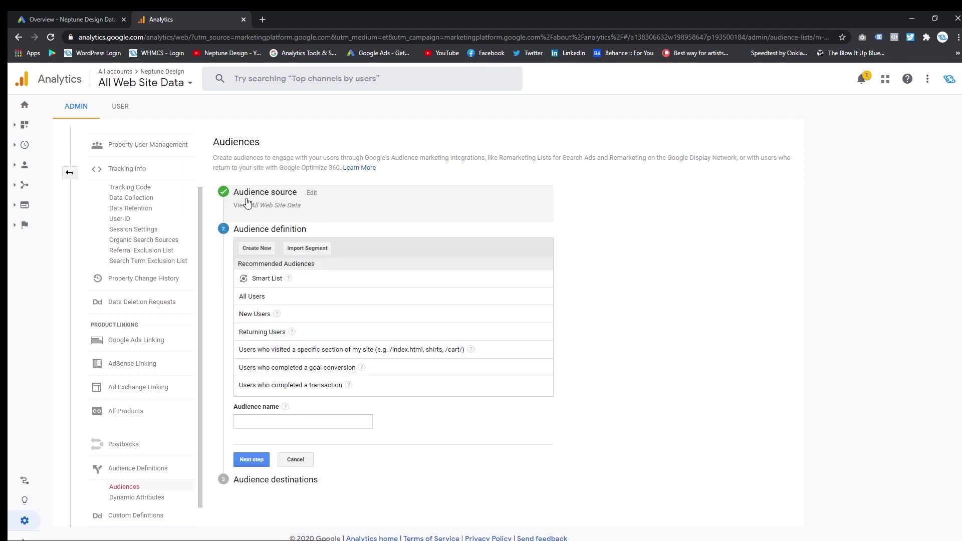
left_click(286, 425)
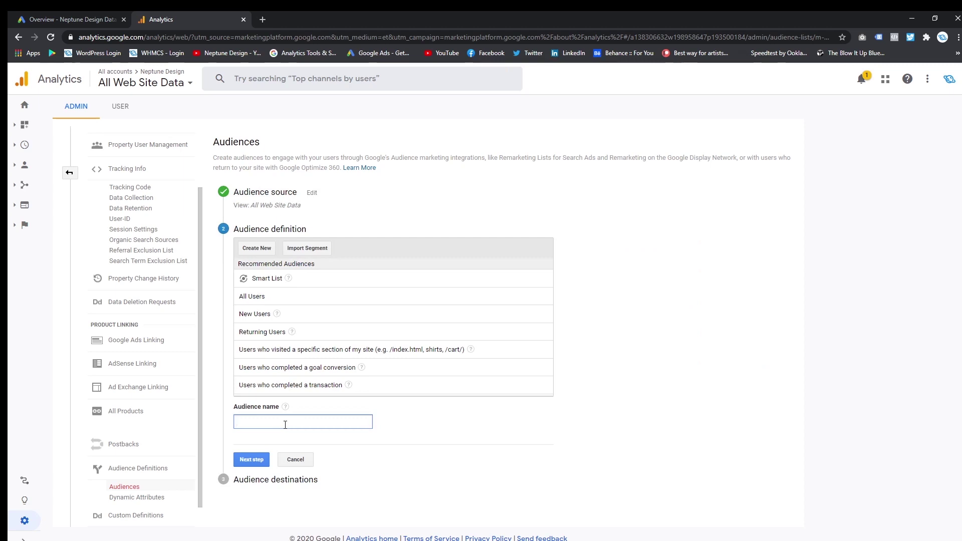
type("Remarketing Audience Youtube Explainer")
left_click(538, 420)
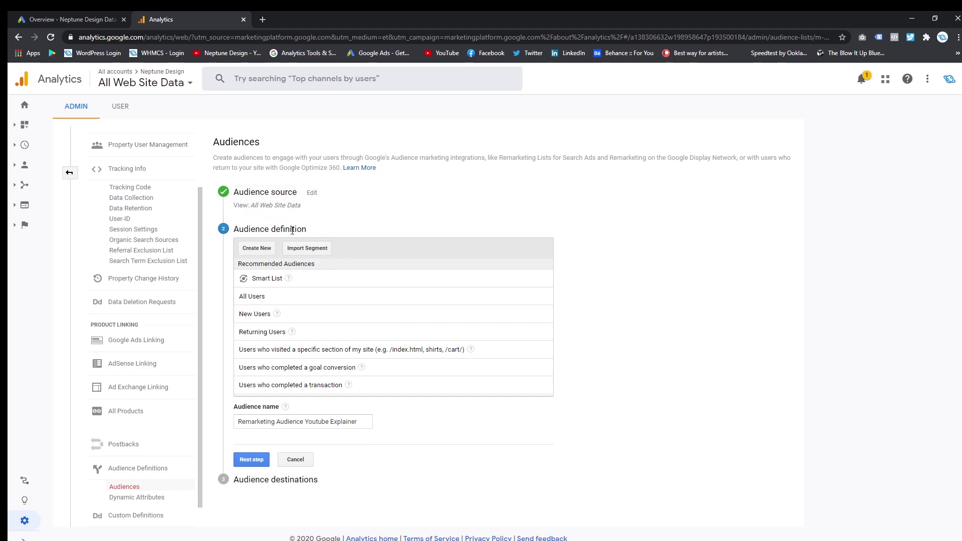
Step: Define the audience with the recommended New Users condition and proceed to the audience destinations
left_click(297, 318)
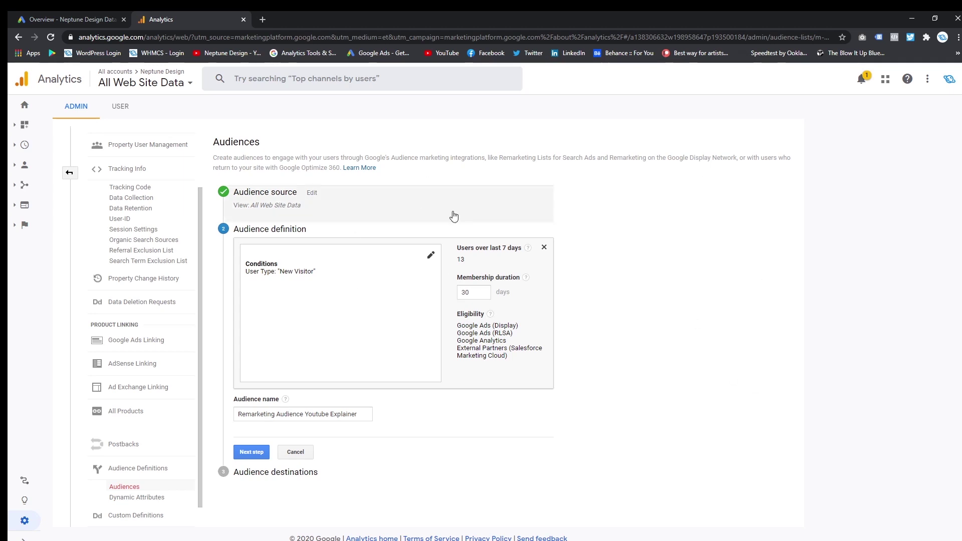
left_click(249, 453)
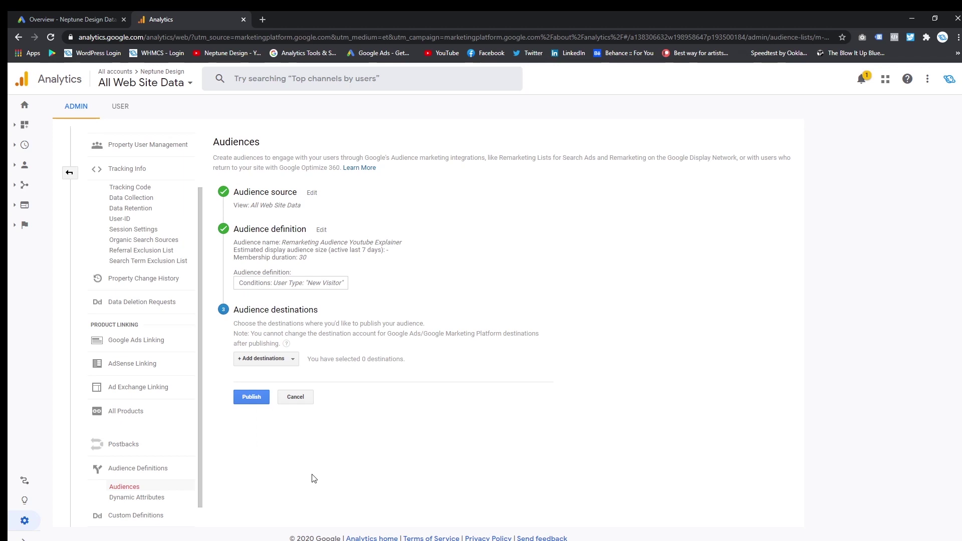
left_click(333, 300)
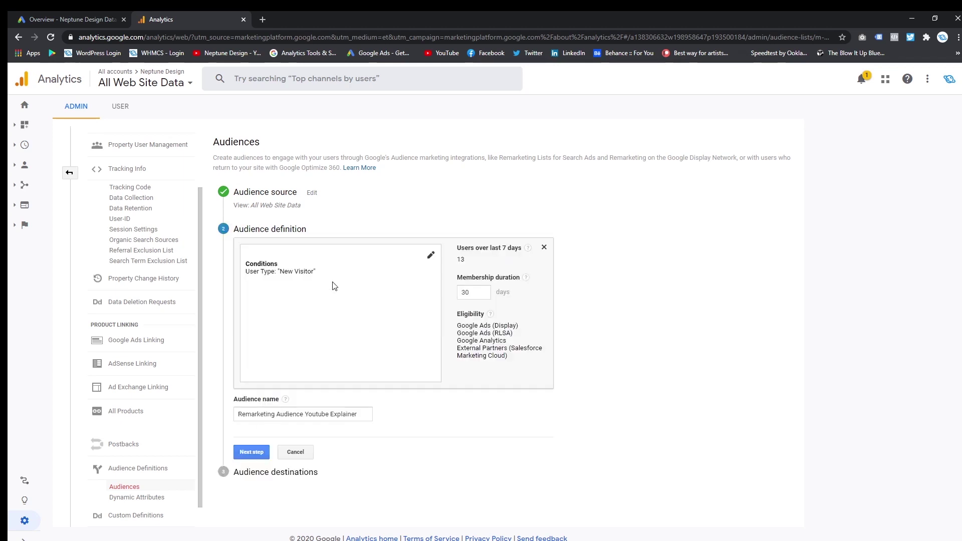
left_click(256, 456)
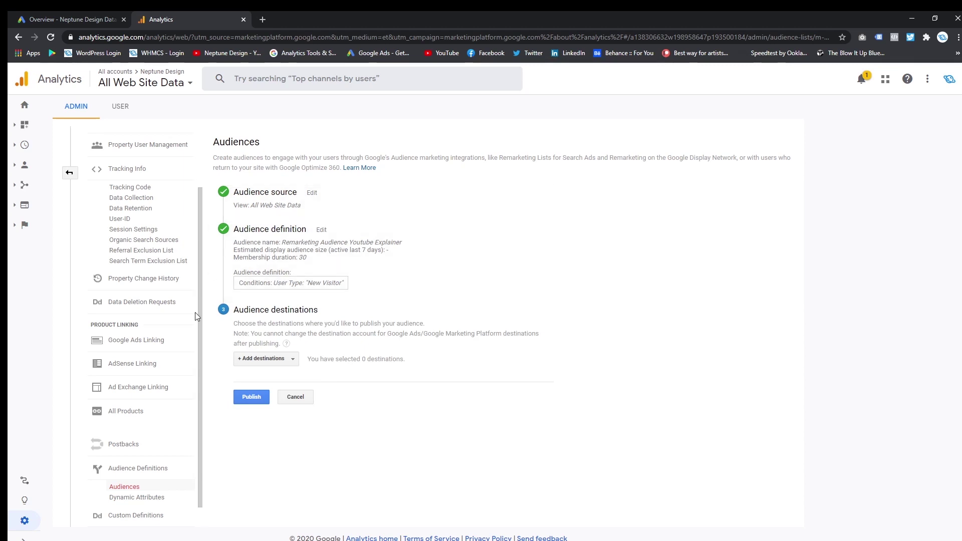
Step: Add the Neptune Design Data Google Ads account and the Neptune Design Analytics property as audience destinations and publish the audience
left_click(289, 363)
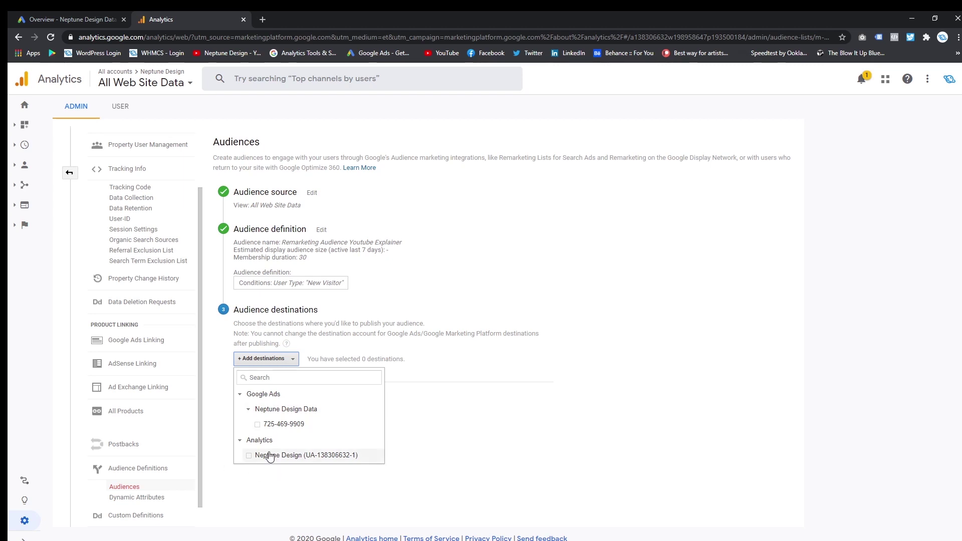
left_click(258, 425)
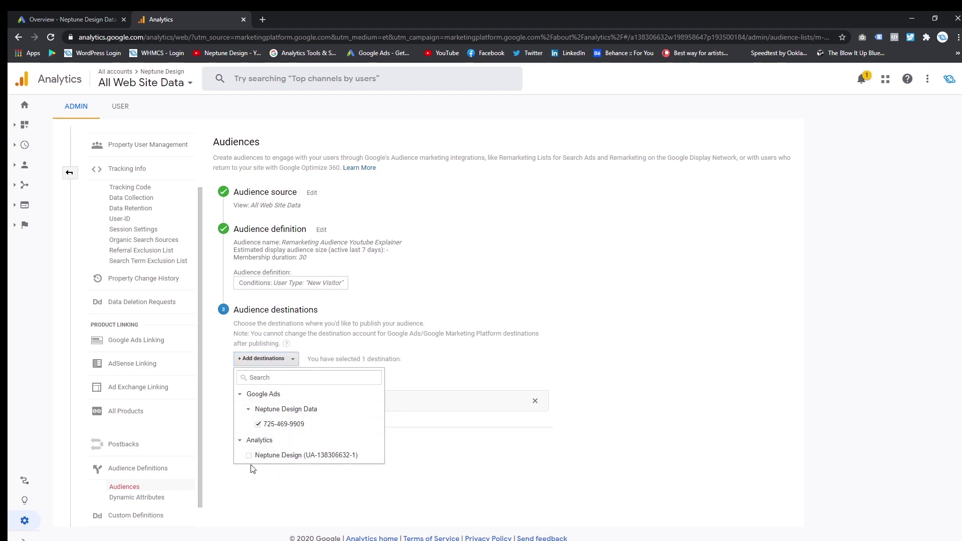
left_click(249, 460)
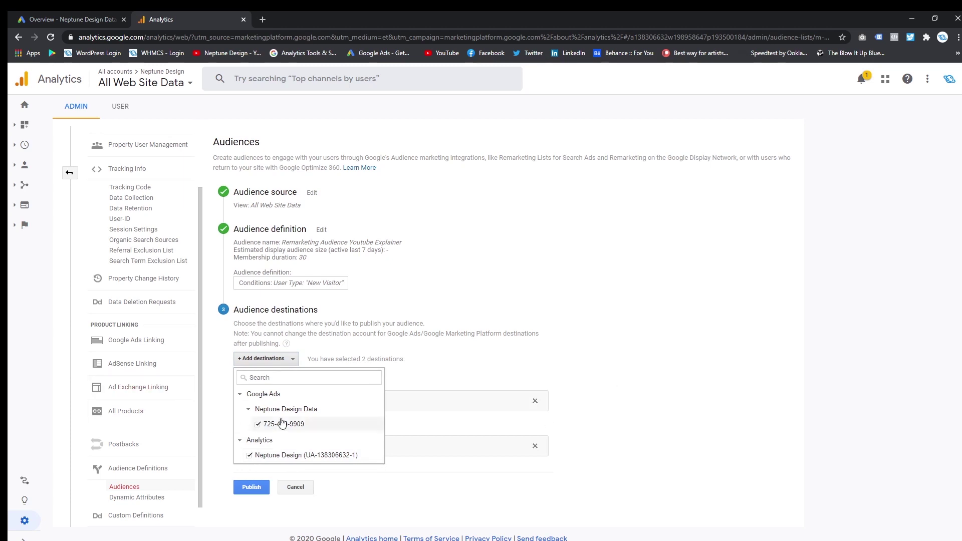
left_click(648, 350)
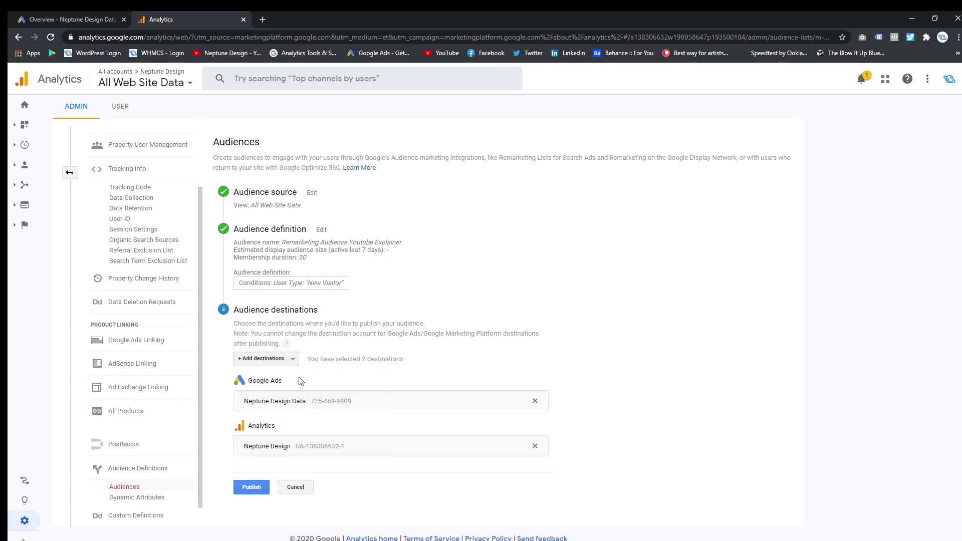
left_click(252, 487)
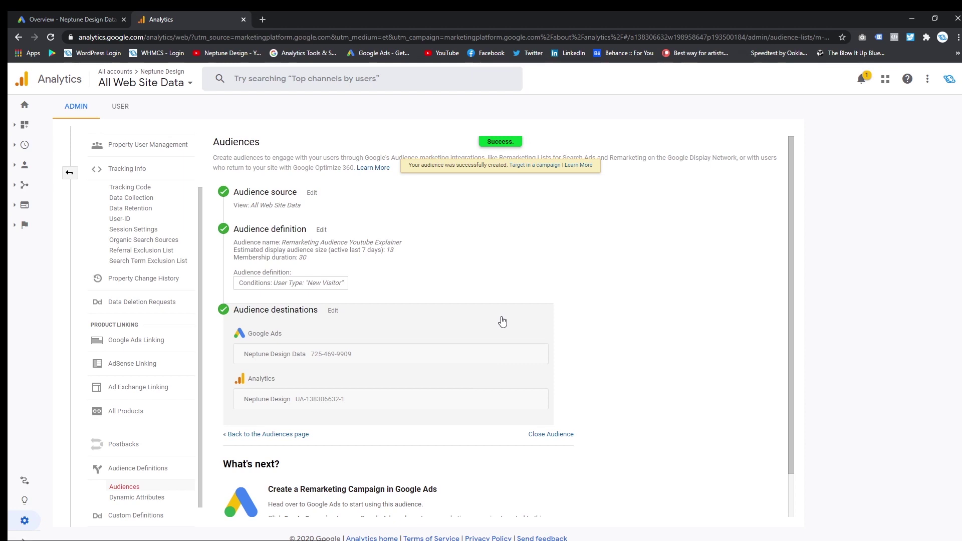
scroll(397, 377, "down", 1)
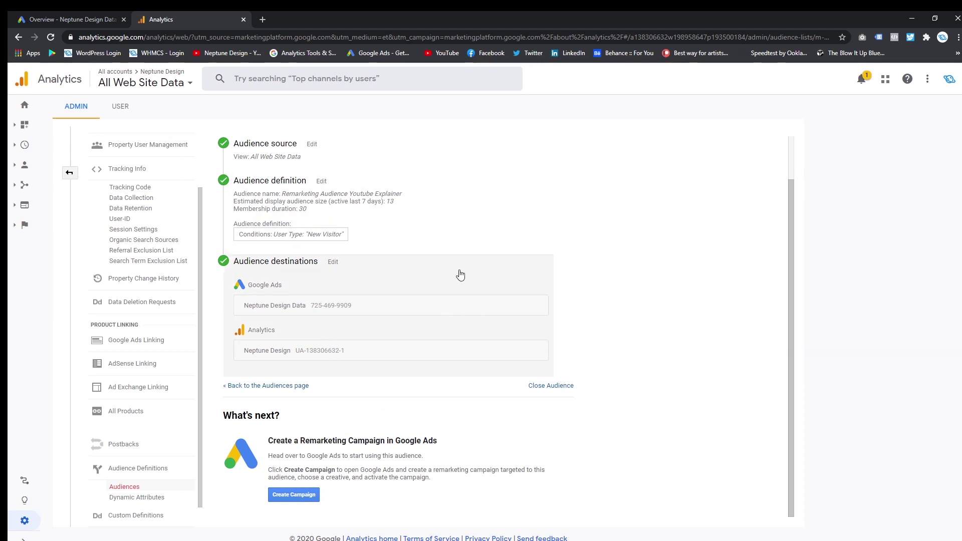
Step: Switch to Google Ads and look through the Audience manager's remarketing lists for Remarketing Audience Youtube Explainer
left_click(41, 17)
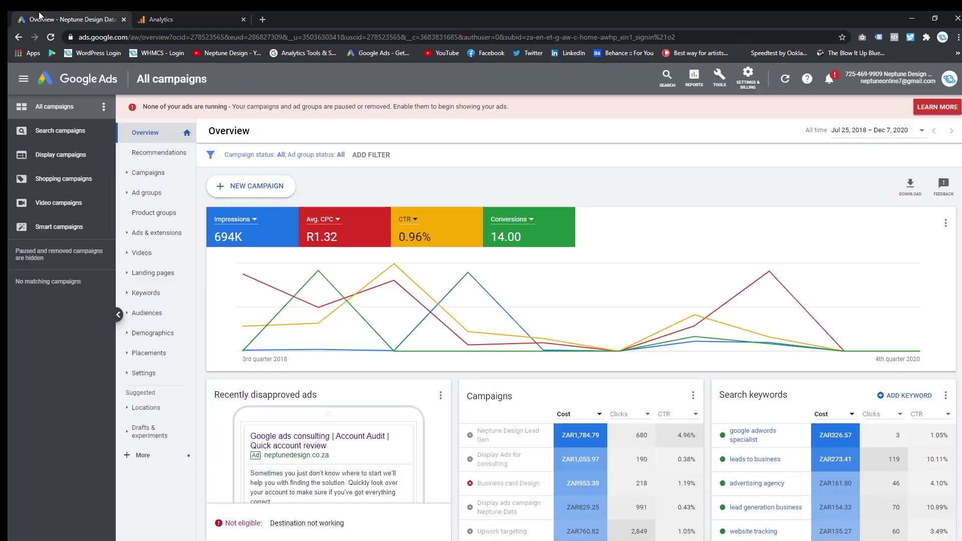
left_click(720, 79)
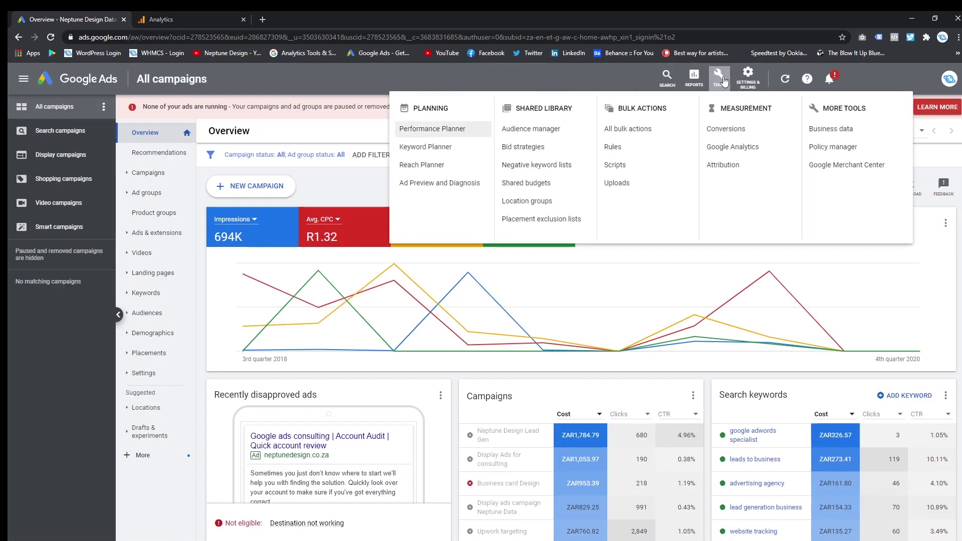
left_click(349, 139)
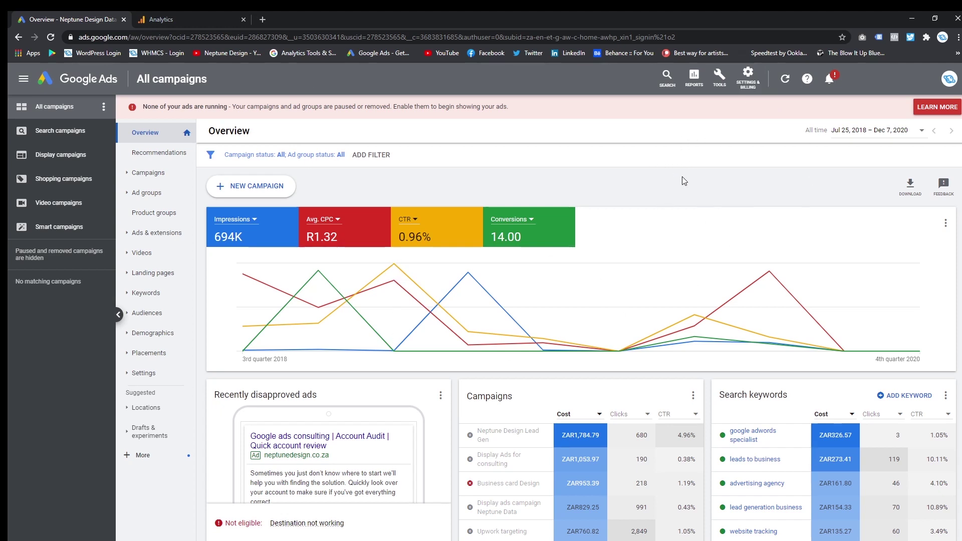
left_click(720, 79)
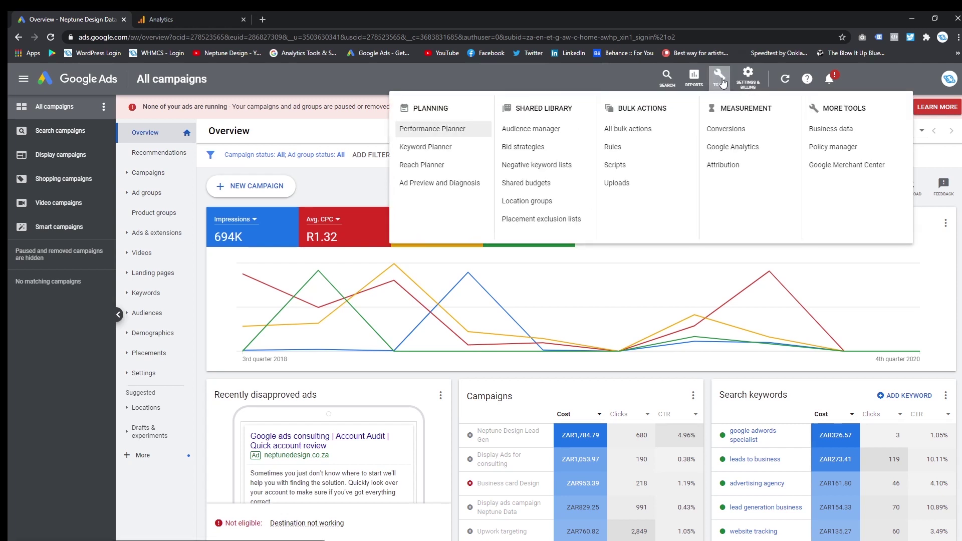
left_click(563, 130)
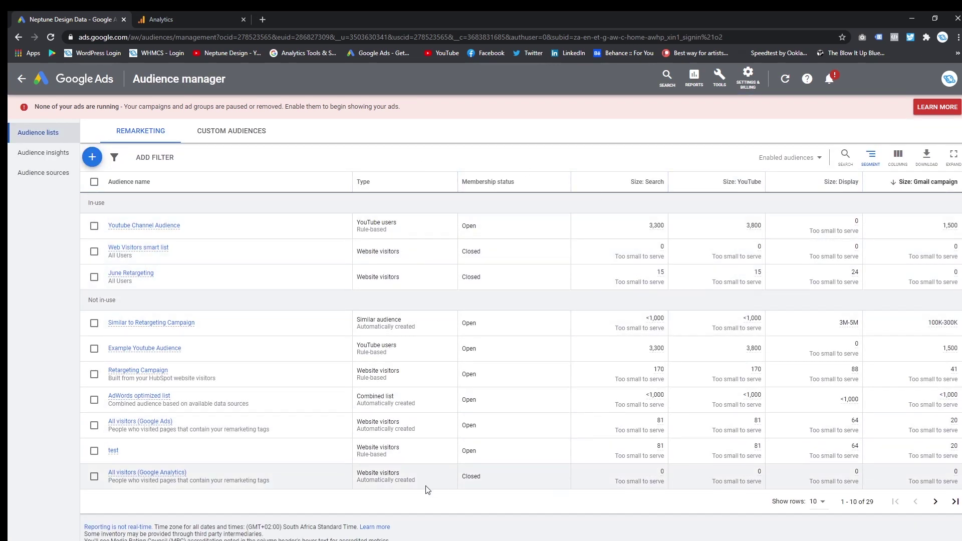
scroll(415, 448, "down", 1)
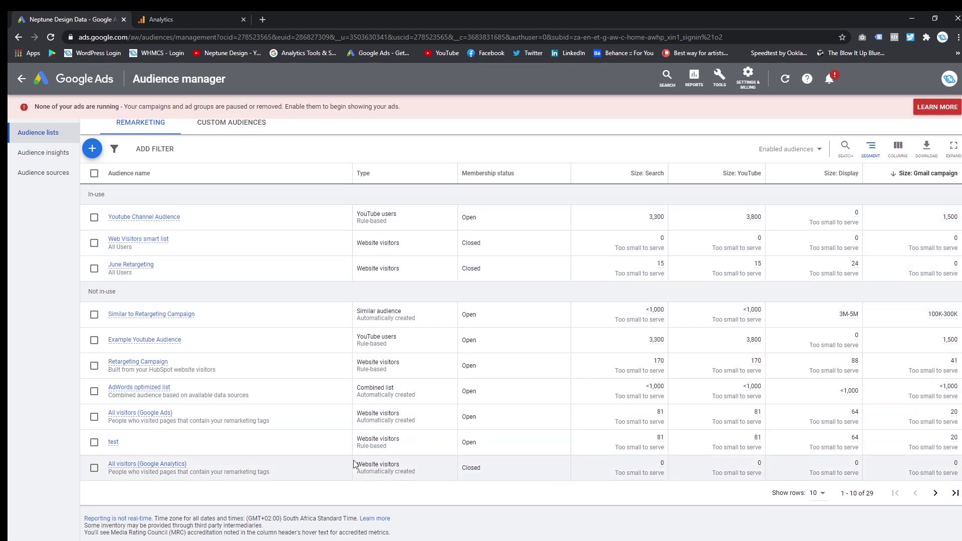
left_click(936, 496)
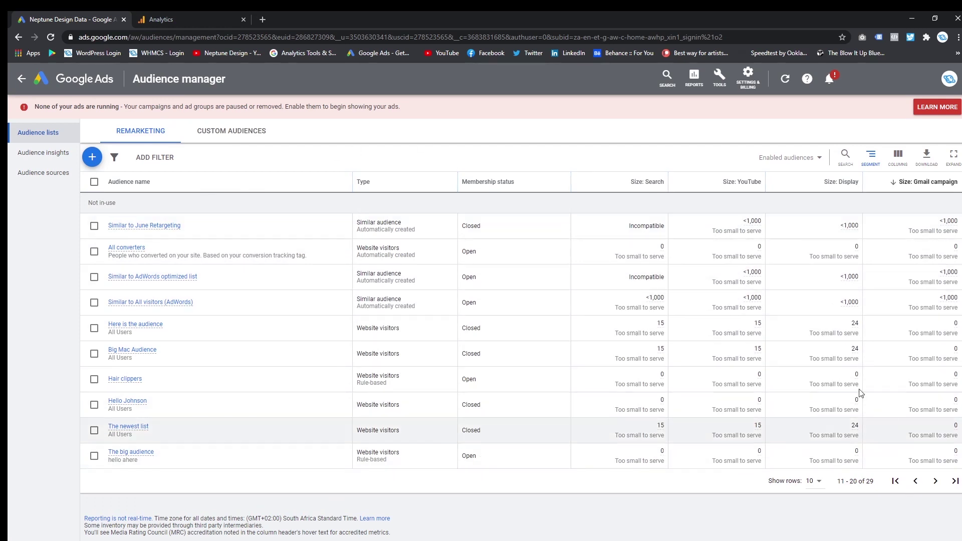
left_click(936, 481)
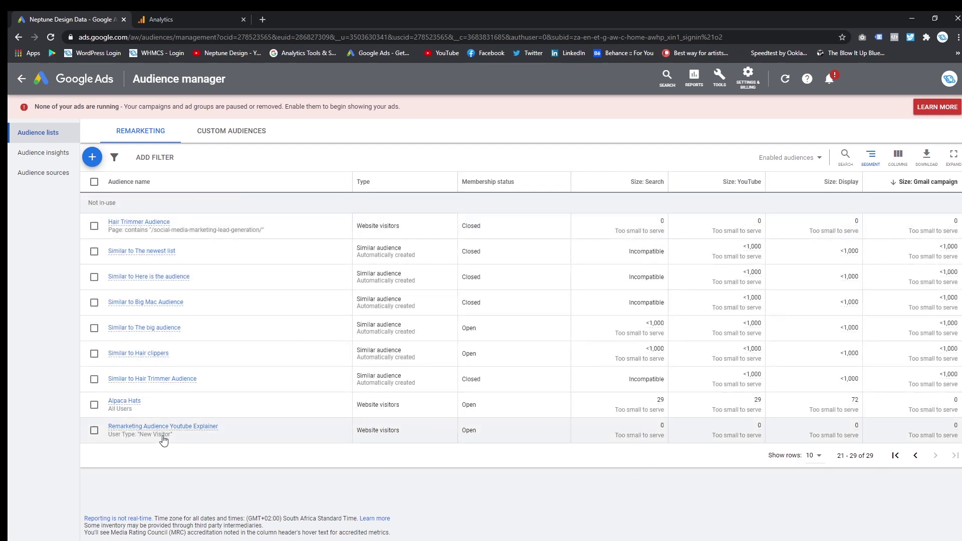
mouse_move(126, 434)
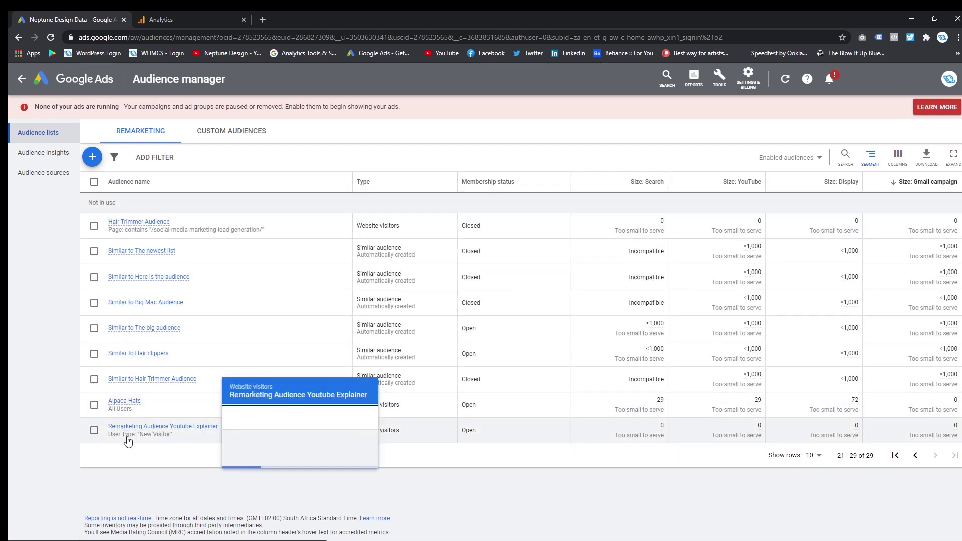
left_click(193, 428)
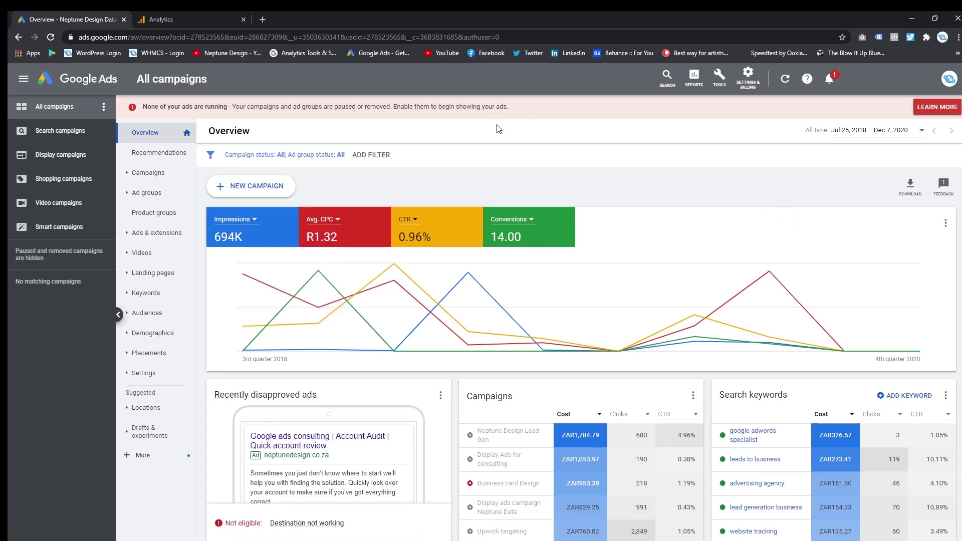
Step: Start a new campaign with the Sales goal, the Display type and the Standard display campaign subtype
mouse_move(707, 273)
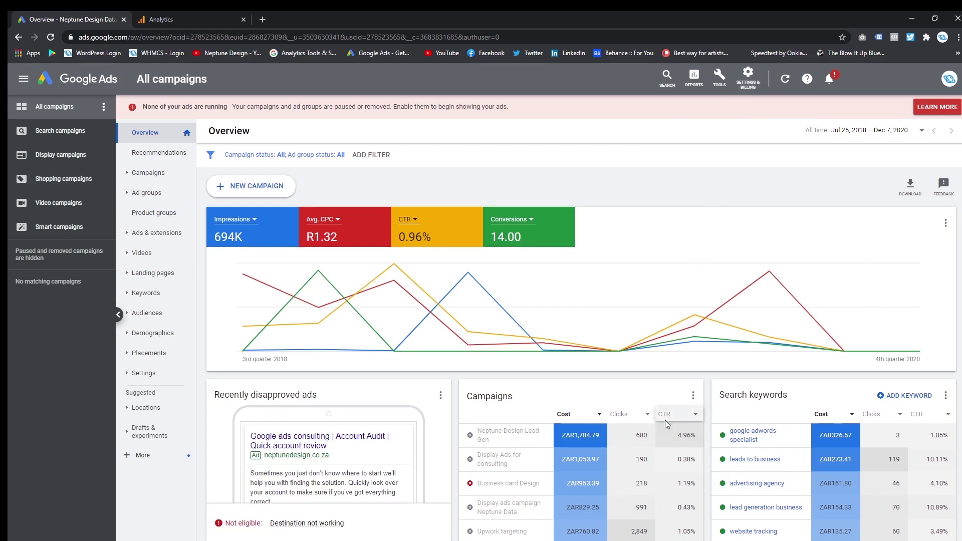
left_click(278, 191)
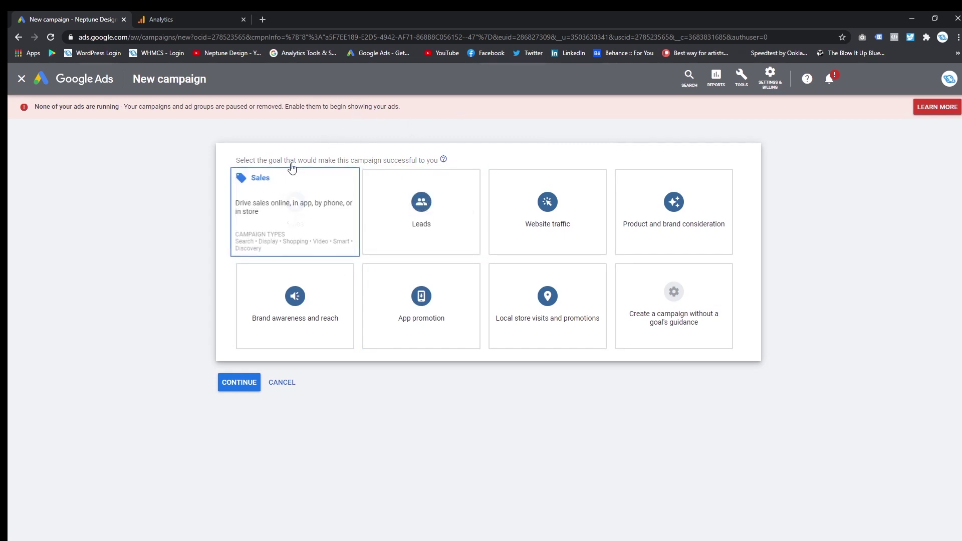
left_click(277, 207)
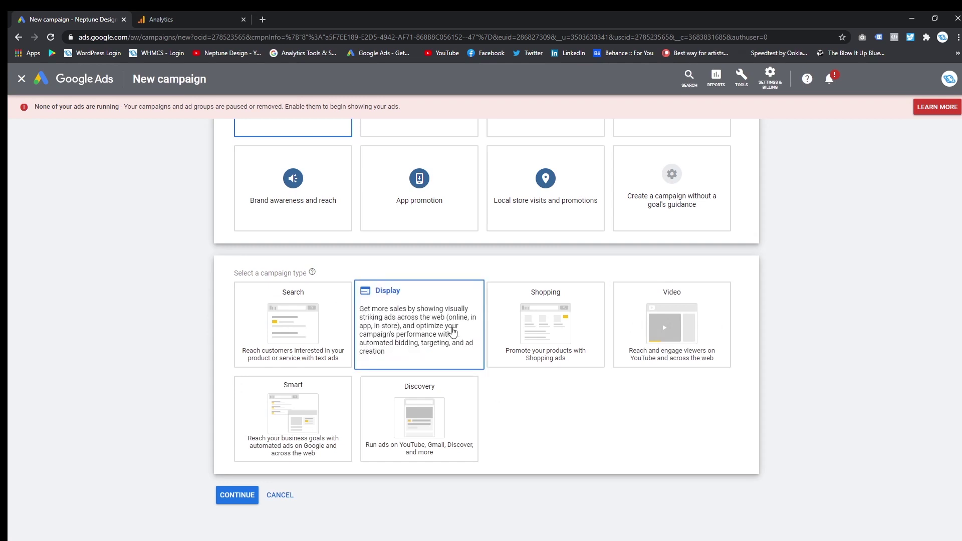
left_click(416, 328)
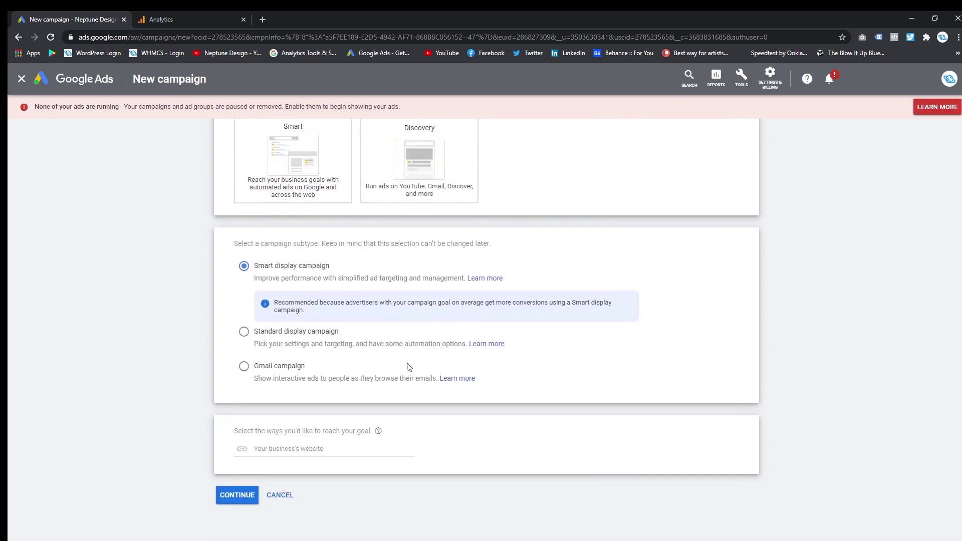
left_click(285, 345)
left_click(288, 450)
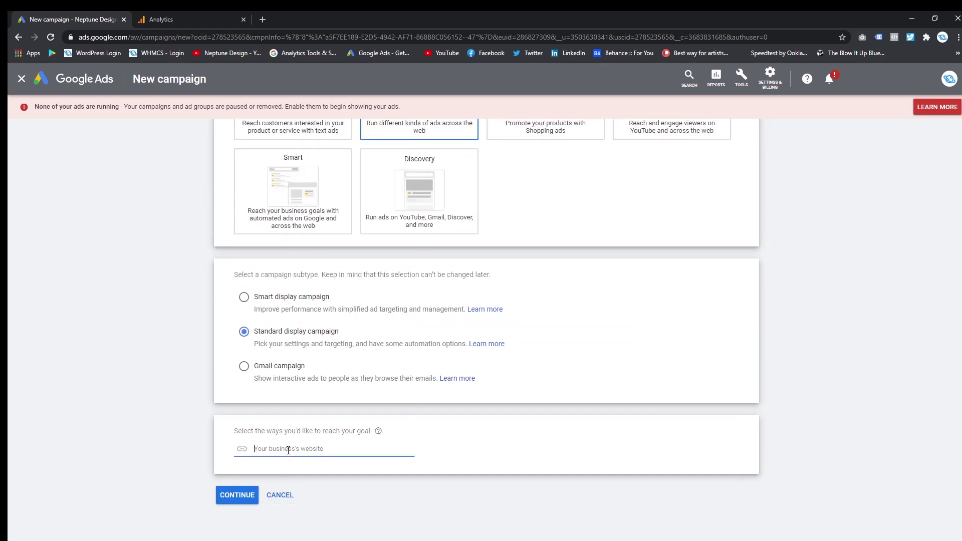
type("www")
key("BackSpace")
key("BackSpace")
left_click(237, 495)
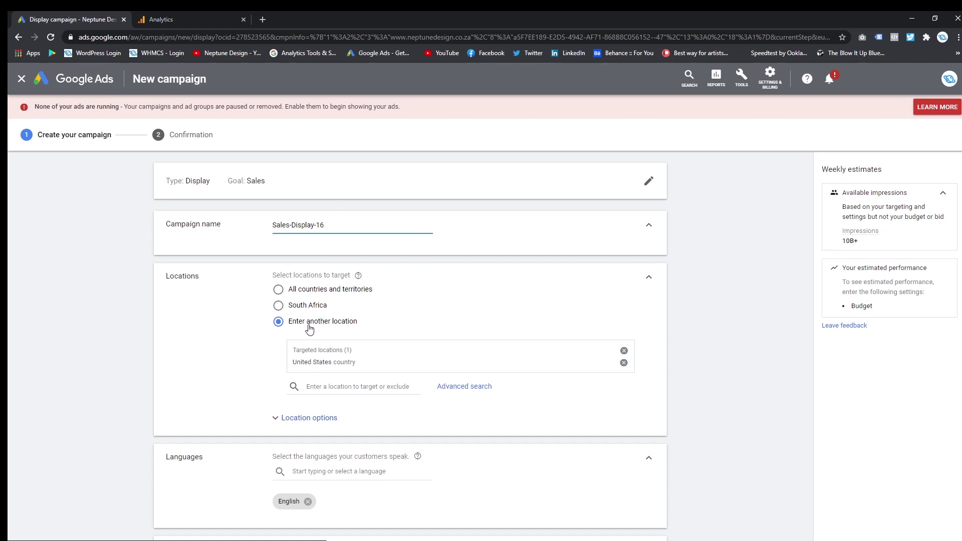
Step: Choose the bid strategy directly for the campaign and set it to Manual CPC
scroll(253, 359, "down", 2)
scroll(300, 298, "up", 1)
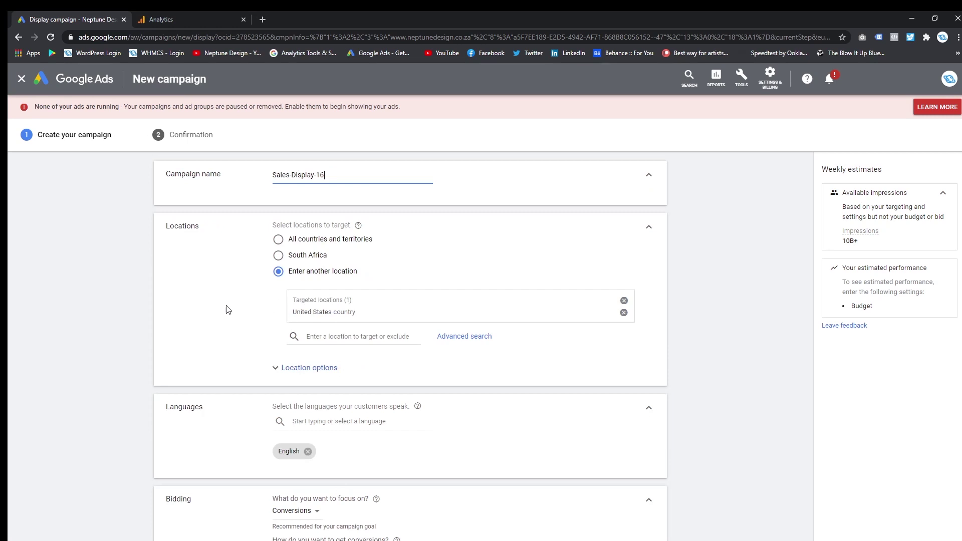
scroll(230, 312, "down", 1)
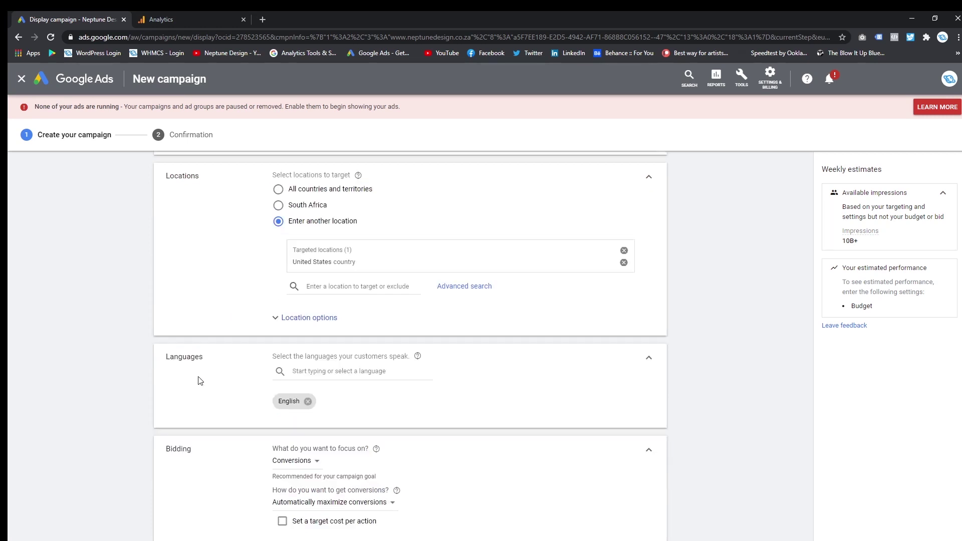
scroll(145, 286, "down", 2)
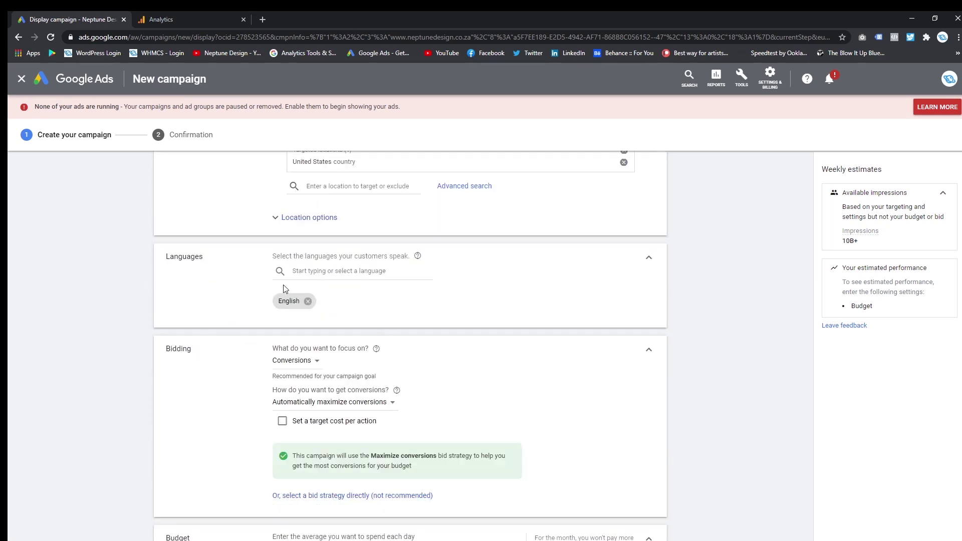
scroll(200, 293, "down", 2)
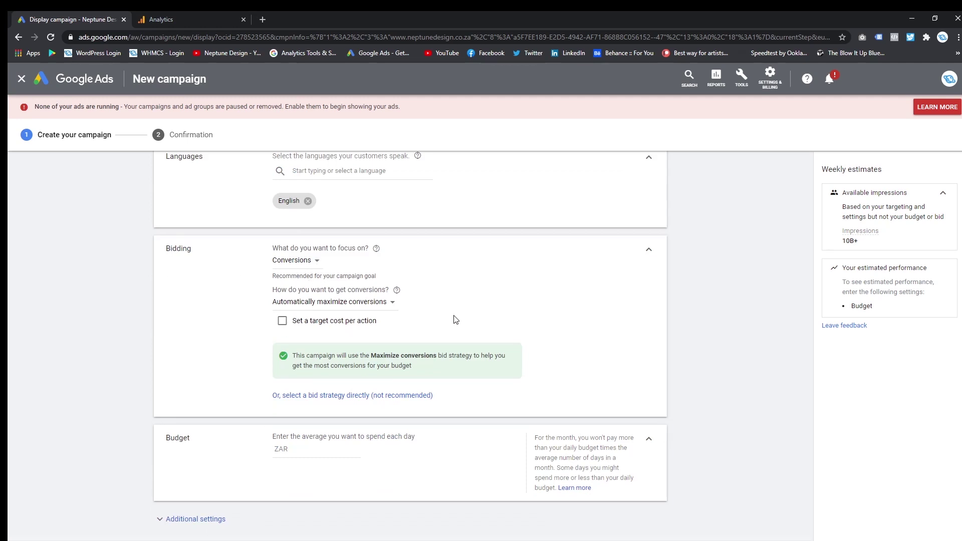
left_click(391, 399)
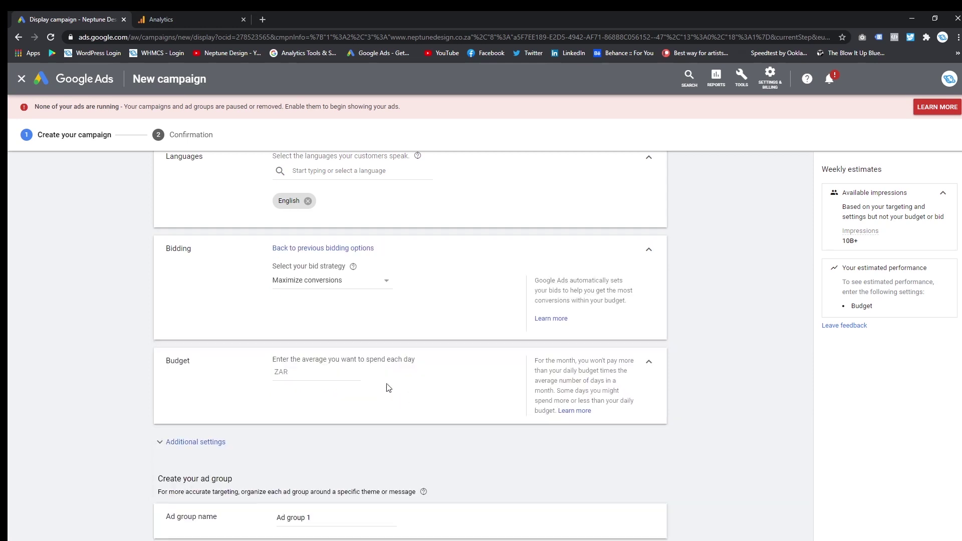
left_click(362, 289)
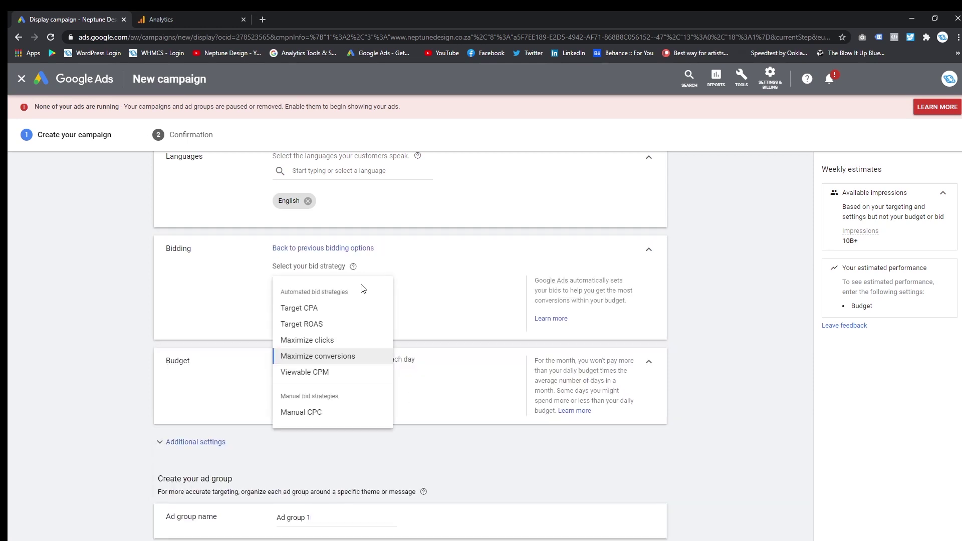
left_click(329, 418)
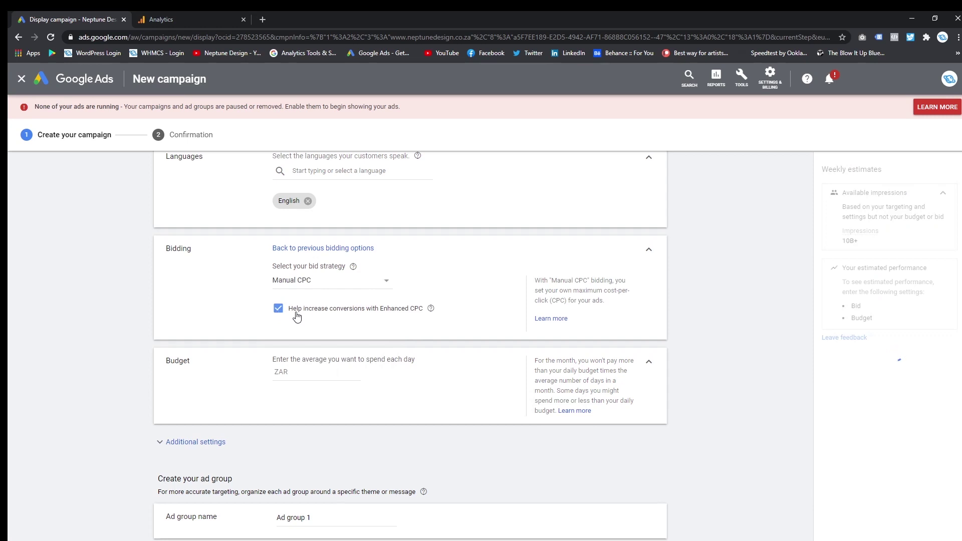
Step: Review the bid strategy options and turn off Enhanced CPC for the Manual CPC bidding
left_click(278, 309)
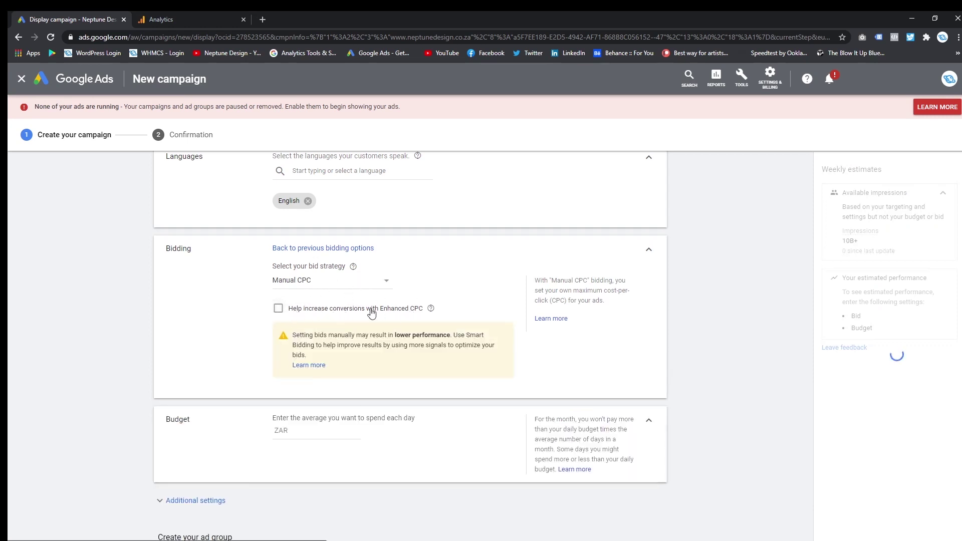
left_click(278, 308)
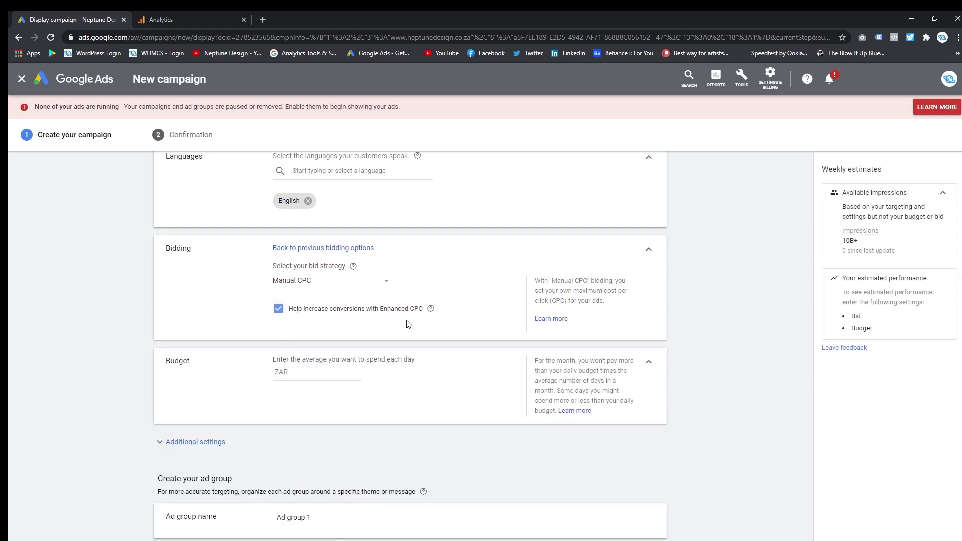
left_click(385, 286)
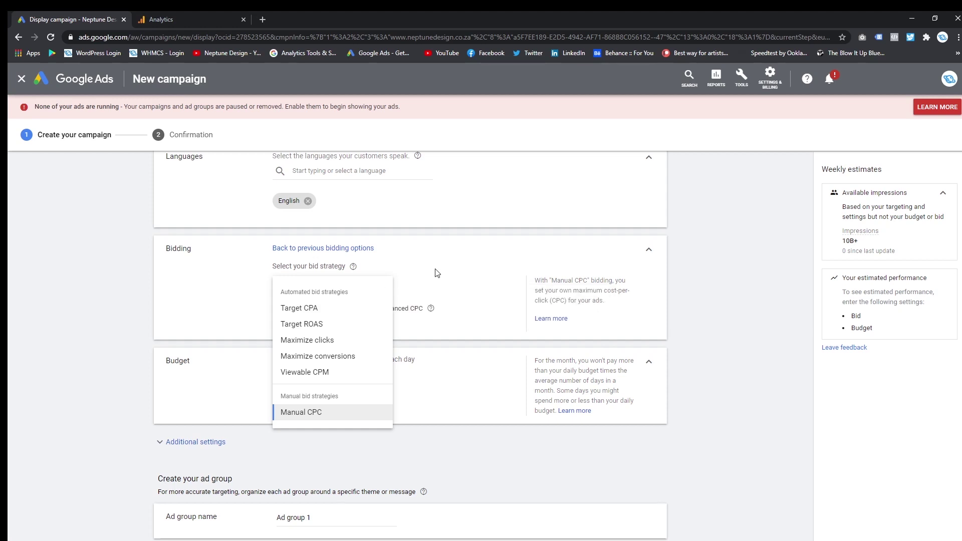
left_click(425, 273)
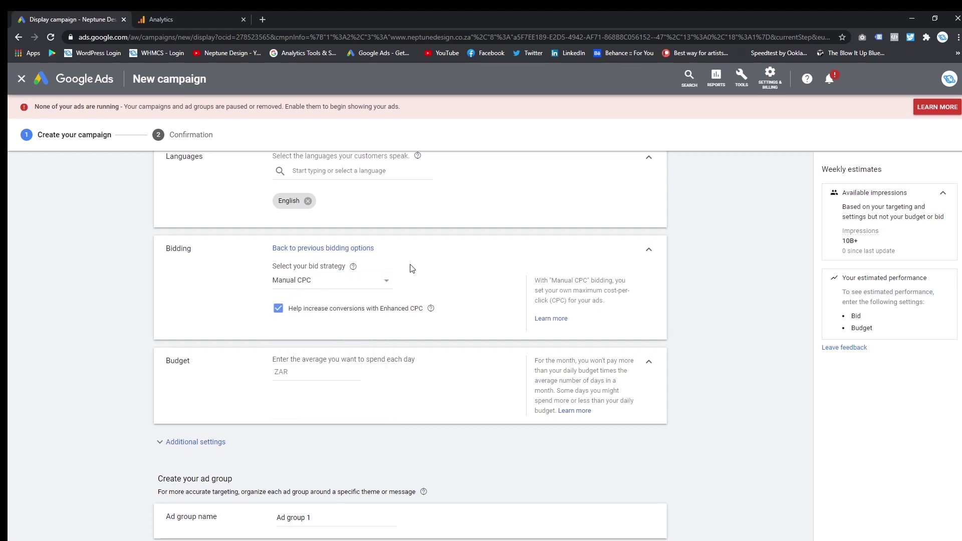
left_click(278, 308)
Step: Set the campaign's average daily budget to ZAR 100.00 and go to the ad group's audience targeting
scroll(246, 313, "down", 3)
scroll(297, 378, "up", 4)
left_click(316, 432)
type("100.00")
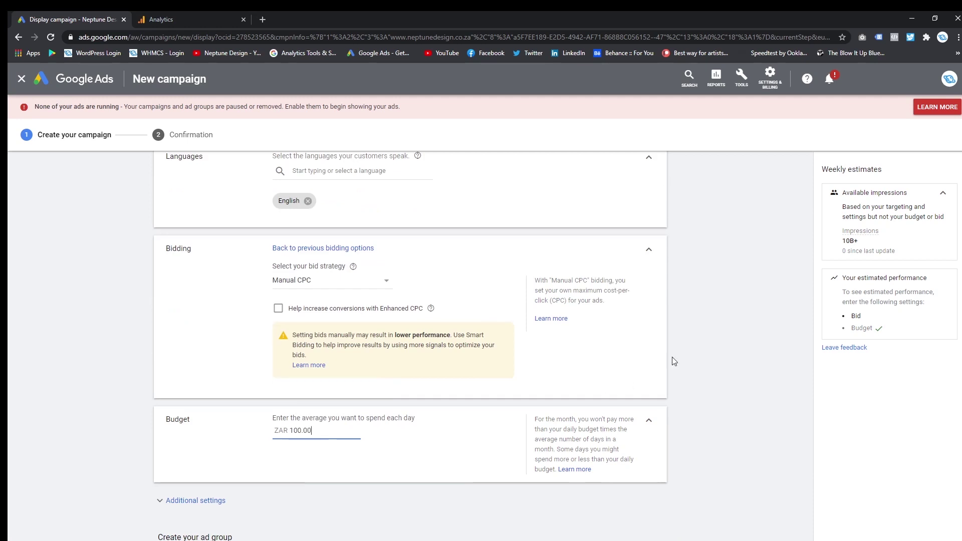
left_click(535, 344)
scroll(535, 344, "down", 4)
scroll(451, 341, "up", 3)
scroll(383, 333, "down", 9)
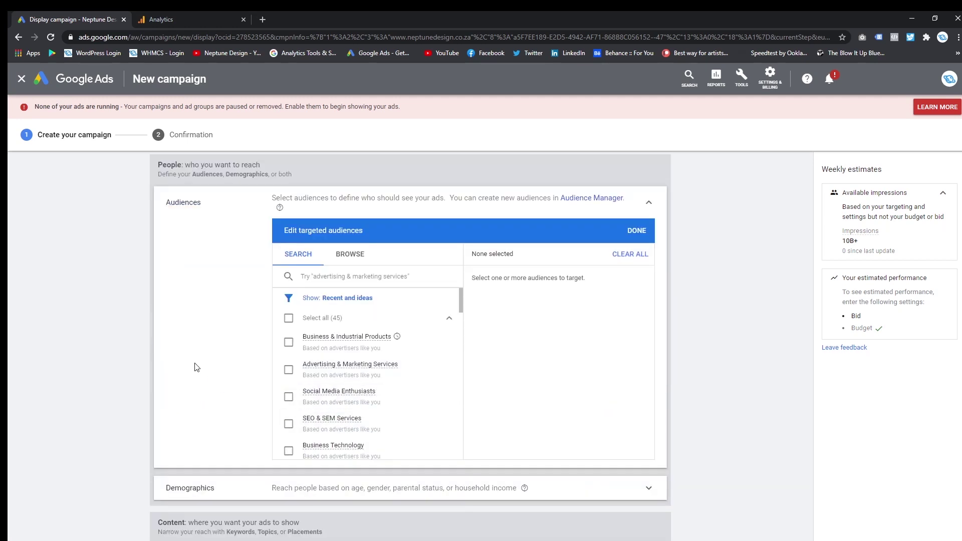
Step: Browse the audiences that have interacted with the business and target the website visitors list Remarketing Audience Youtube Explainer
scroll(212, 394, "up", 2)
scroll(214, 399, "down", 1)
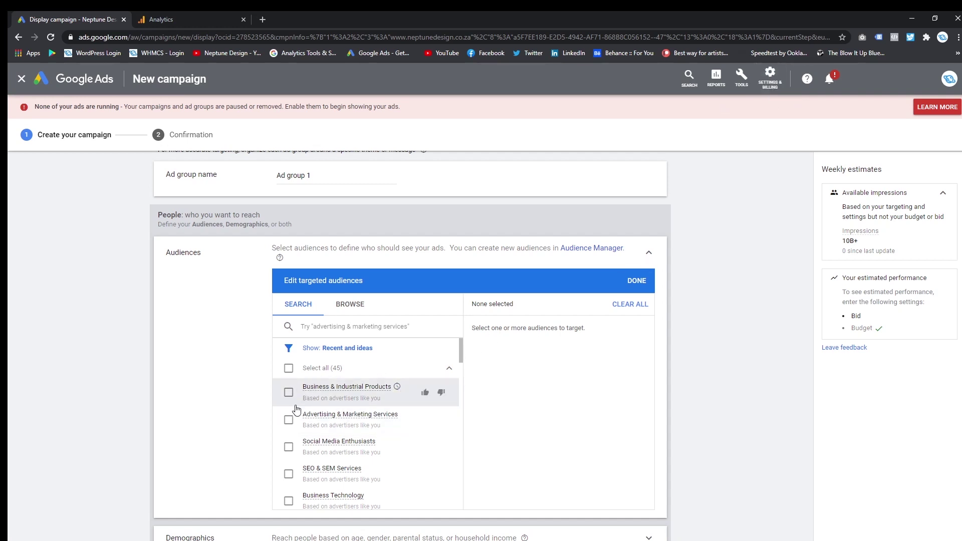
left_click(349, 305)
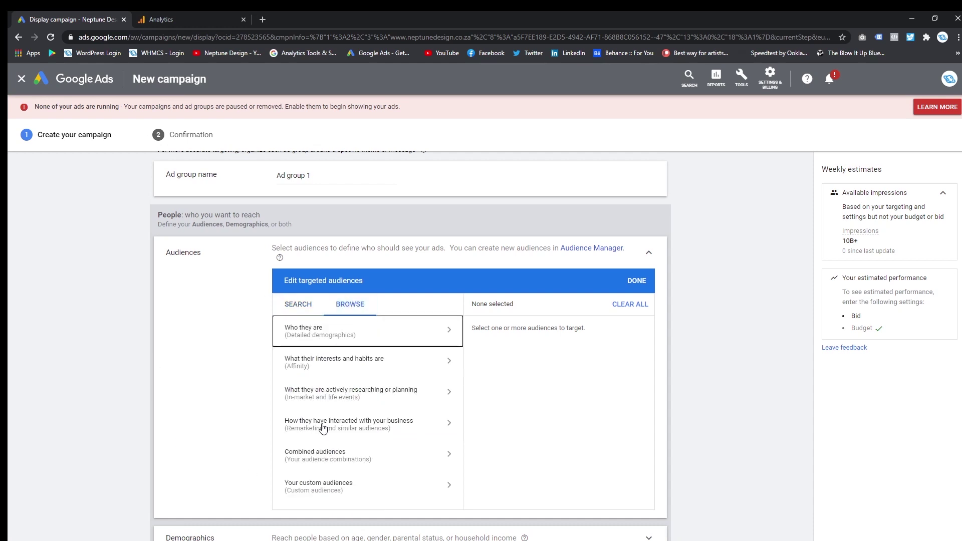
left_click(399, 434)
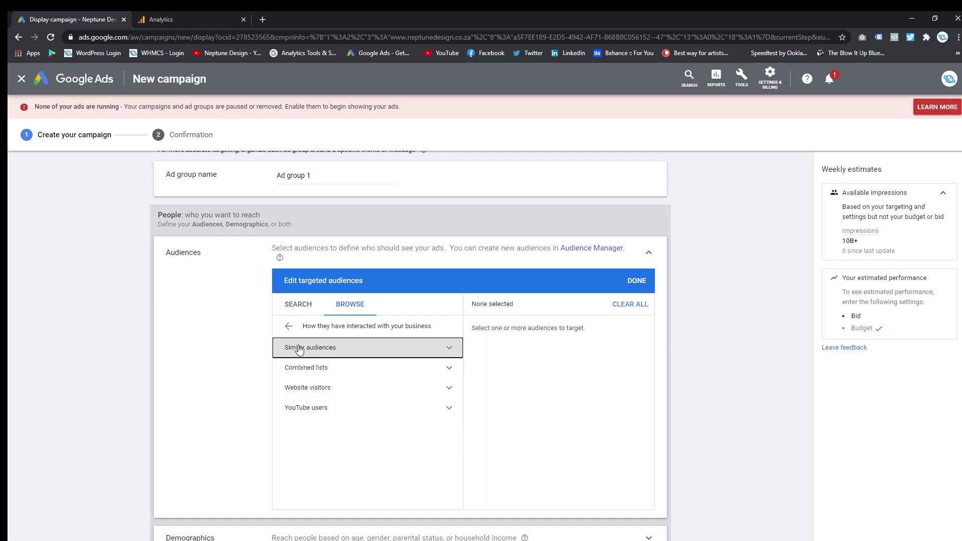
left_click(324, 390)
scroll(321, 465, "down", 2)
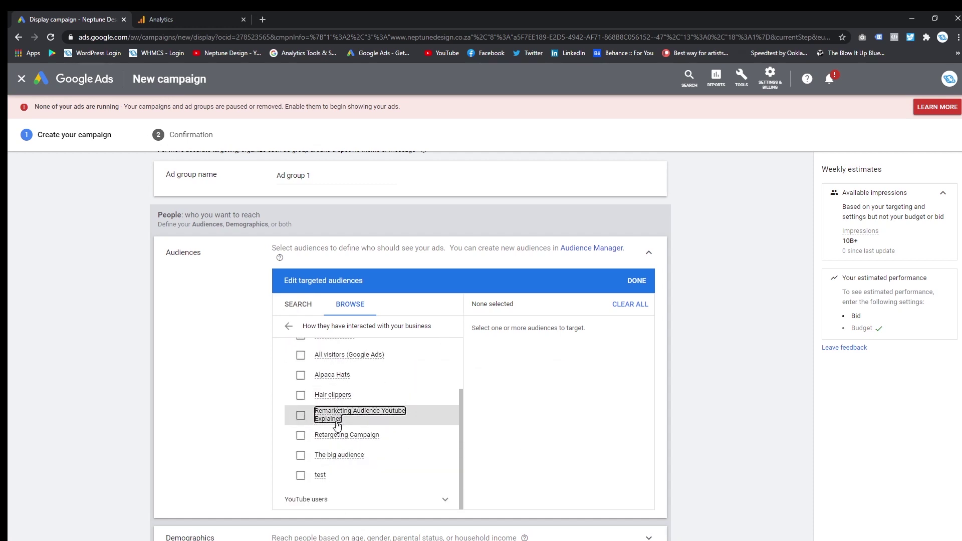
mouse_move(371, 418)
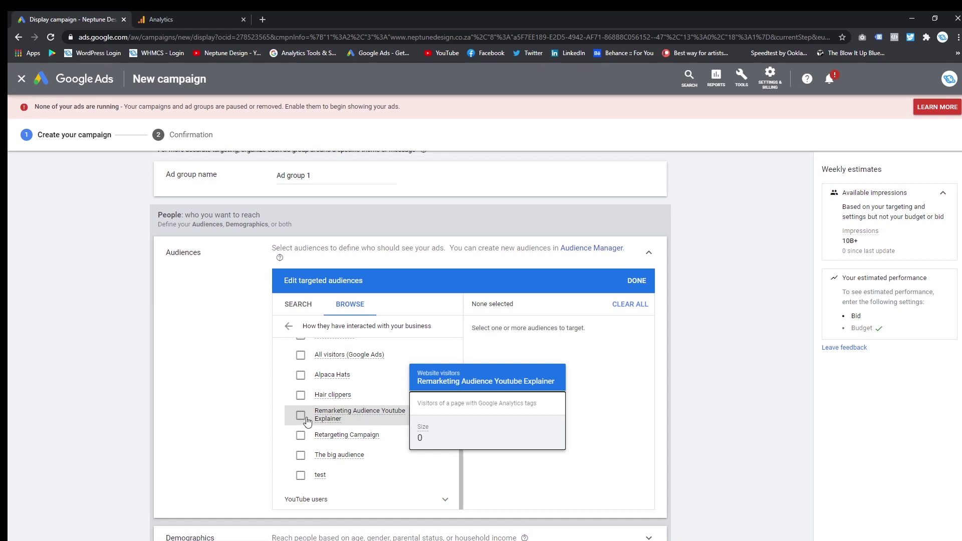
left_click(324, 424)
mouse_move(323, 424)
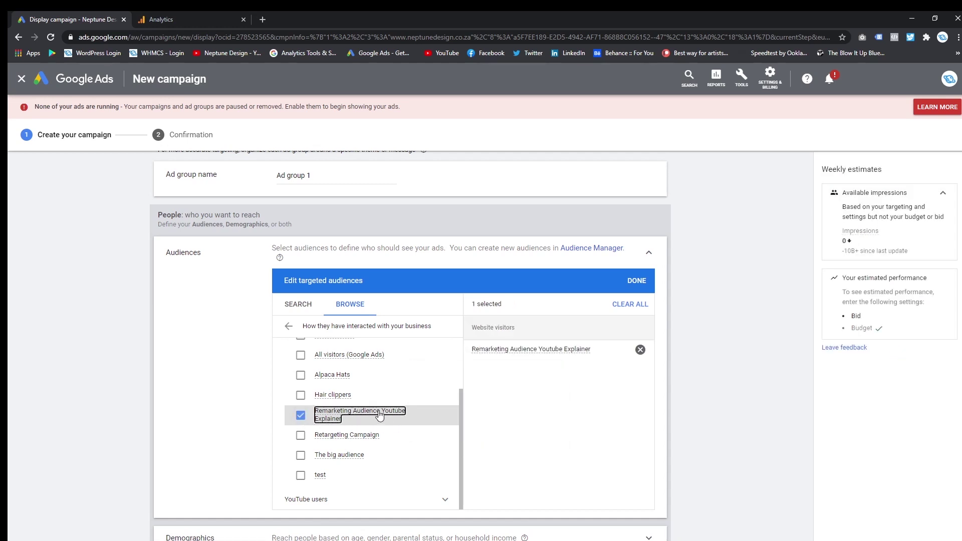
Step: Check the selected remarketing audience's details and look over the other website visitor lists, demographics and content targeting sections
mouse_move(384, 419)
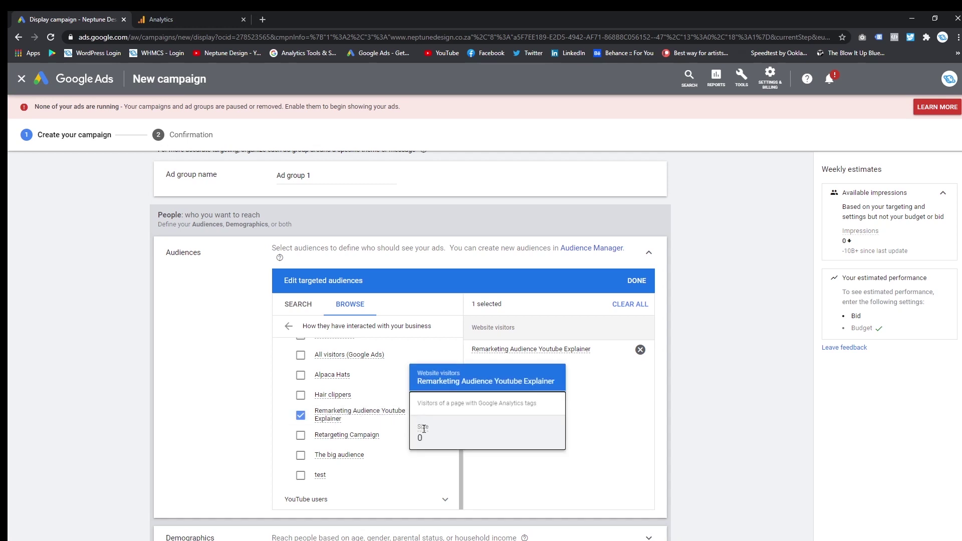
mouse_move(424, 428)
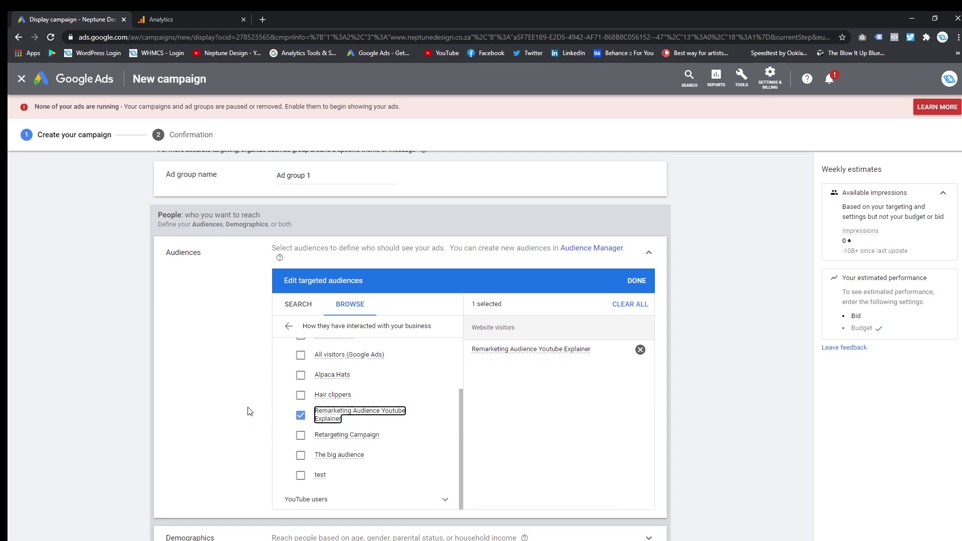
scroll(241, 412, "up", 1)
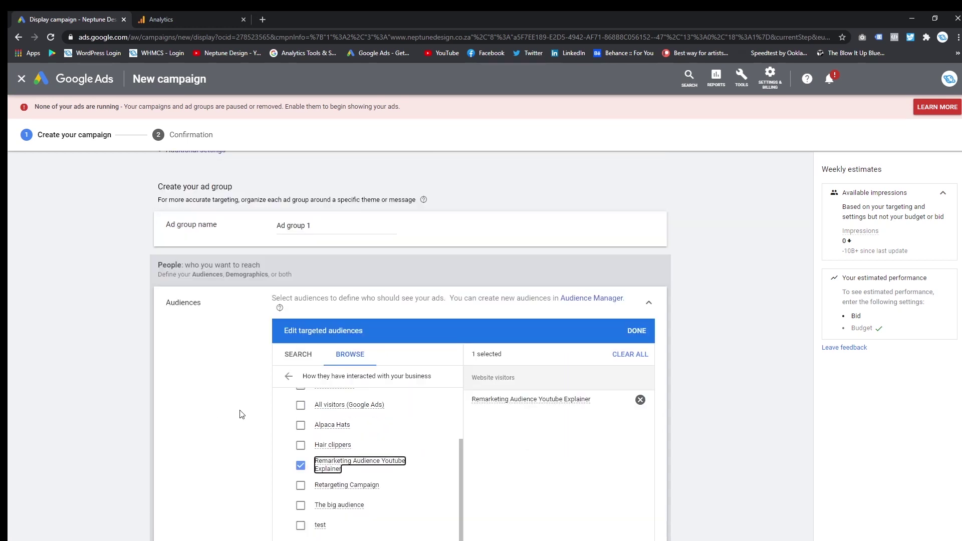
scroll(650, 416, "down", 2)
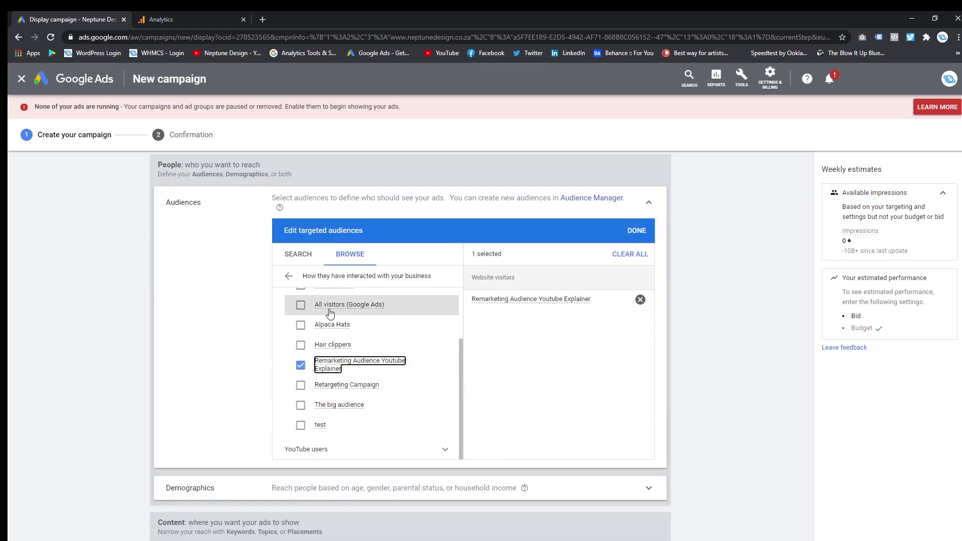
mouse_move(365, 311)
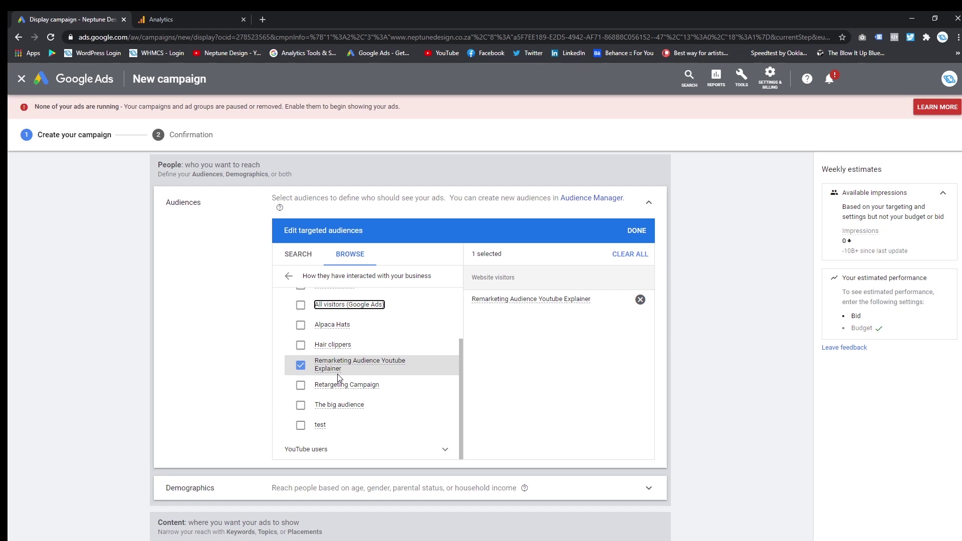
mouse_move(338, 375)
scroll(134, 416, "down", 2)
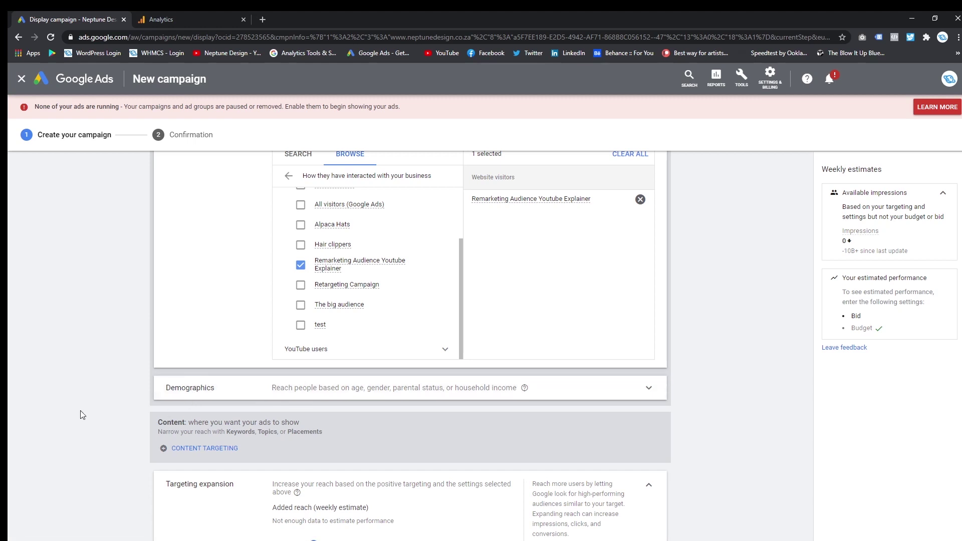
scroll(81, 421, "up", 1)
scroll(82, 437, "down", 3)
scroll(52, 414, "up", 1)
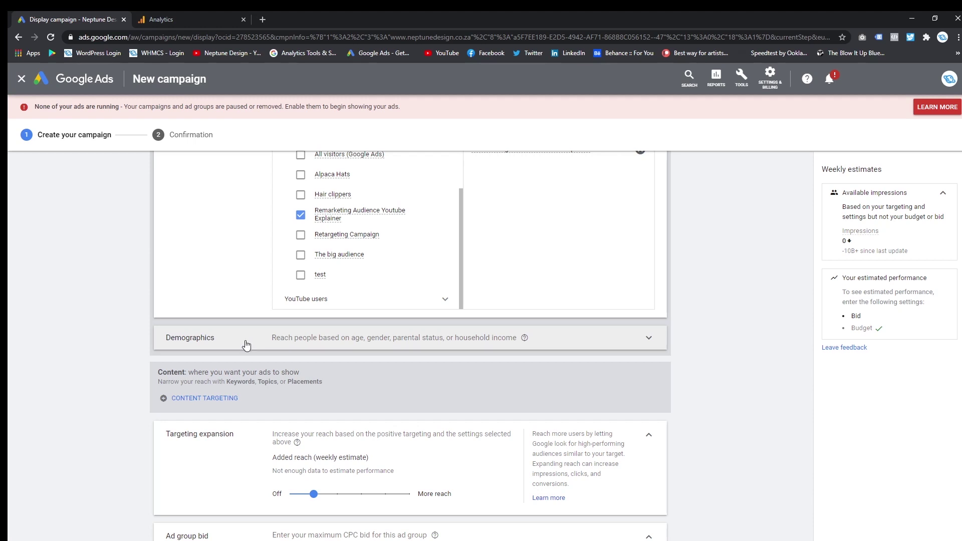
Step: Turn targeting expansion off for the ad group, trying the first reach level in between
scroll(236, 343, "down", 2)
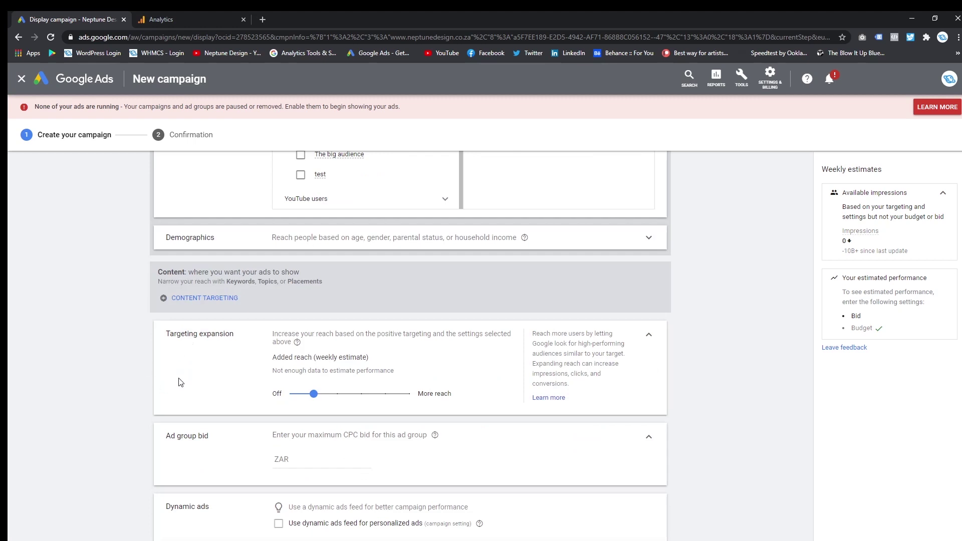
scroll(266, 371, "down", 1)
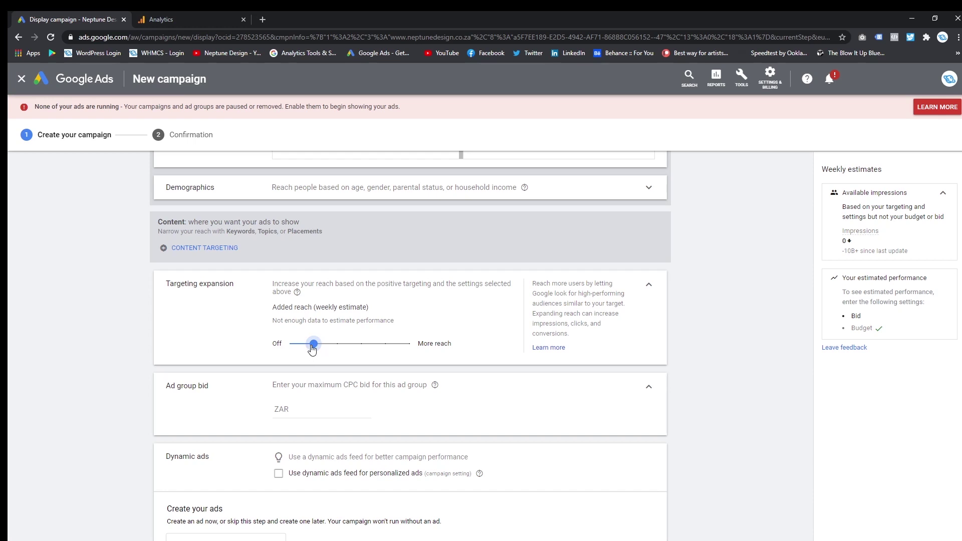
left_click_drag(314, 346, 286, 351)
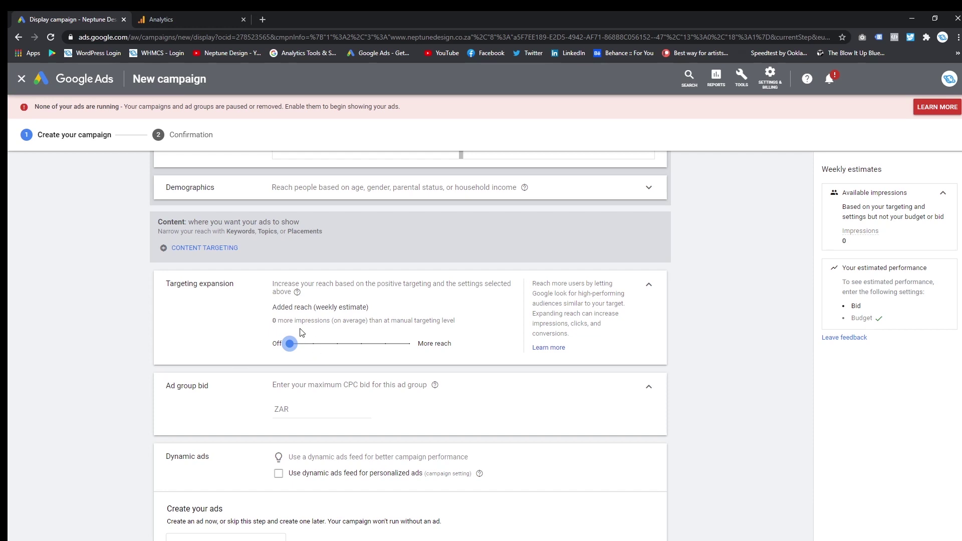
left_click(311, 344)
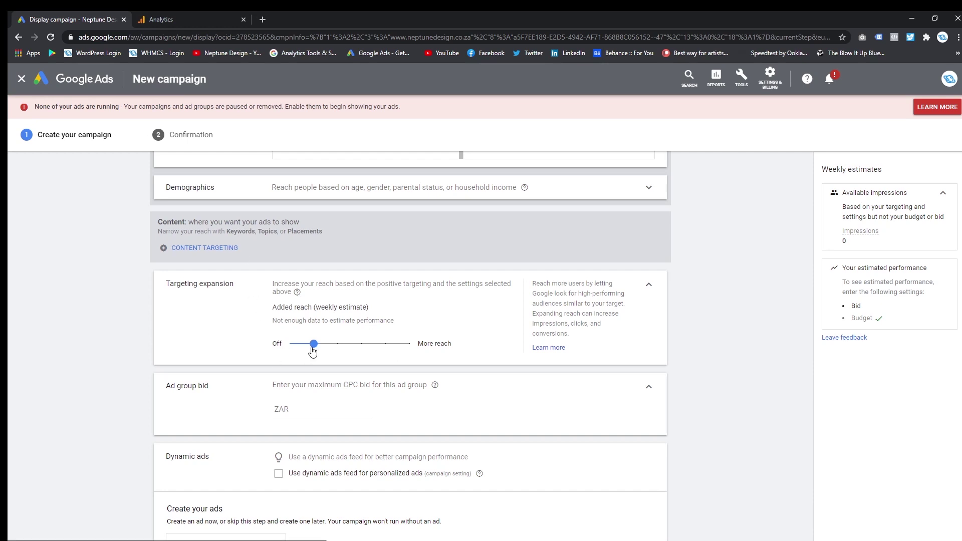
left_click_drag(313, 350, 286, 346)
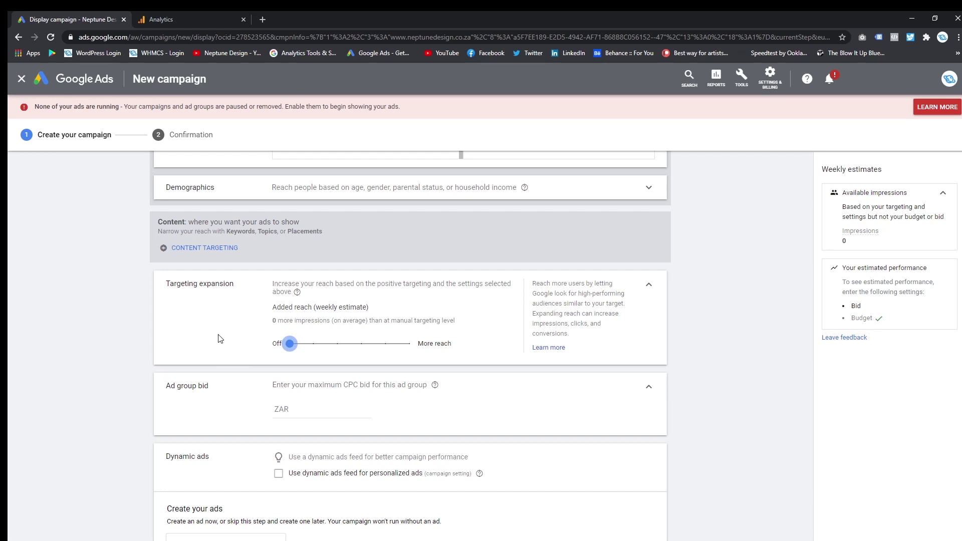
Step: Set the ad group's maximum CPC bid to ZAR 15.00
scroll(218, 396, "down", 1)
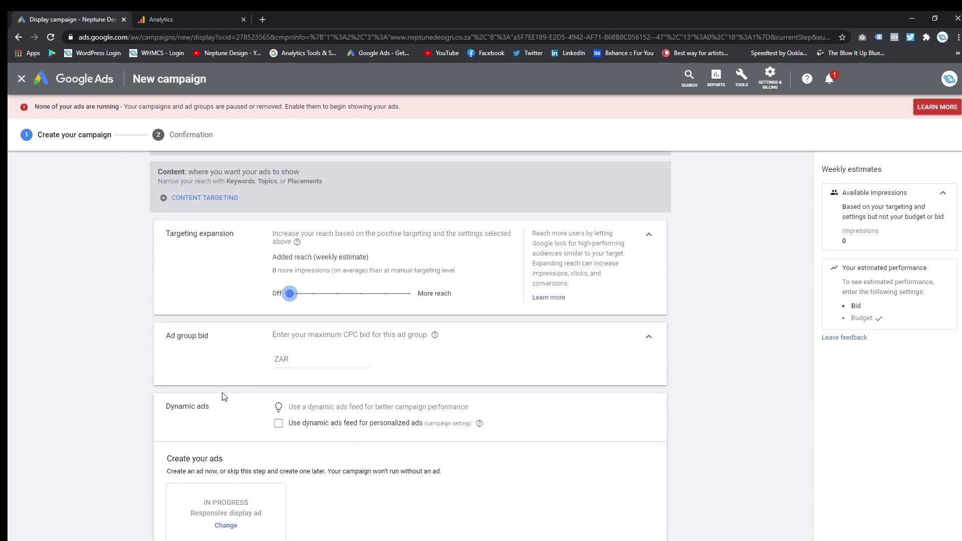
left_click(326, 366)
left_click(212, 362)
scroll(307, 393, "down", 2)
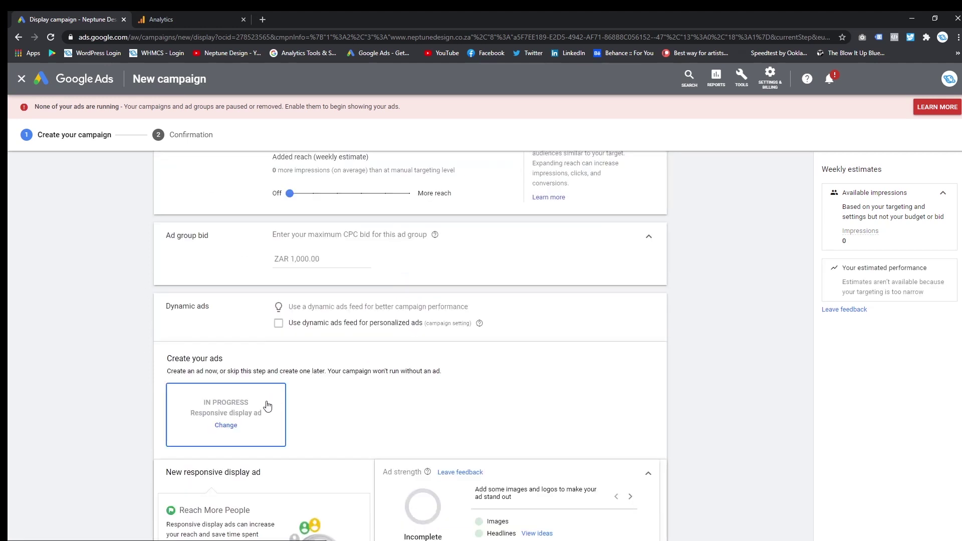
scroll(139, 368, "down", 2)
scroll(140, 369, "up", 2)
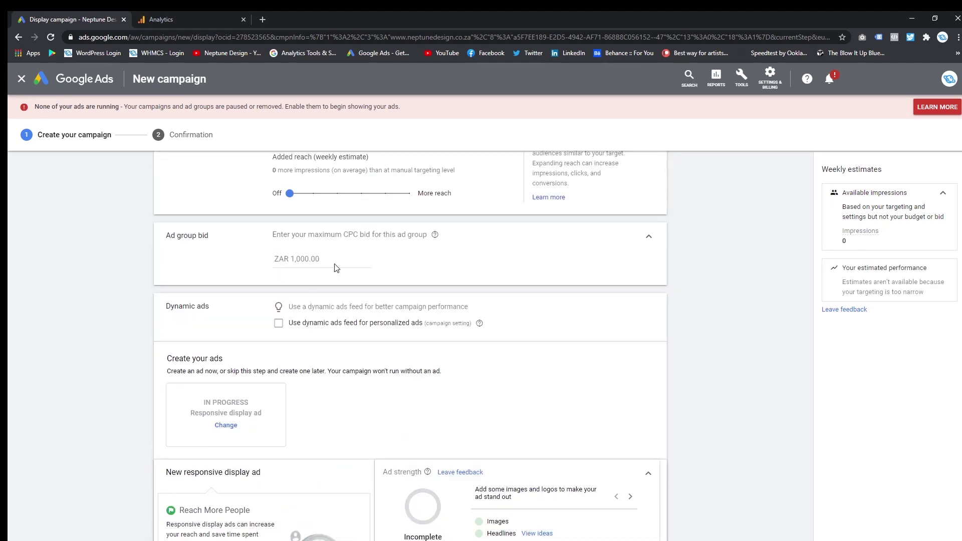
left_click(304, 274)
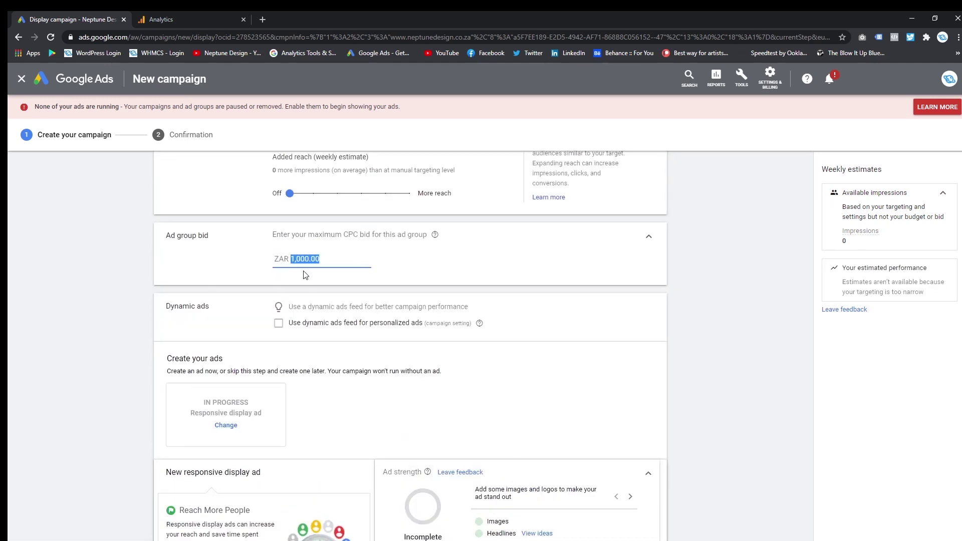
type("15.0")
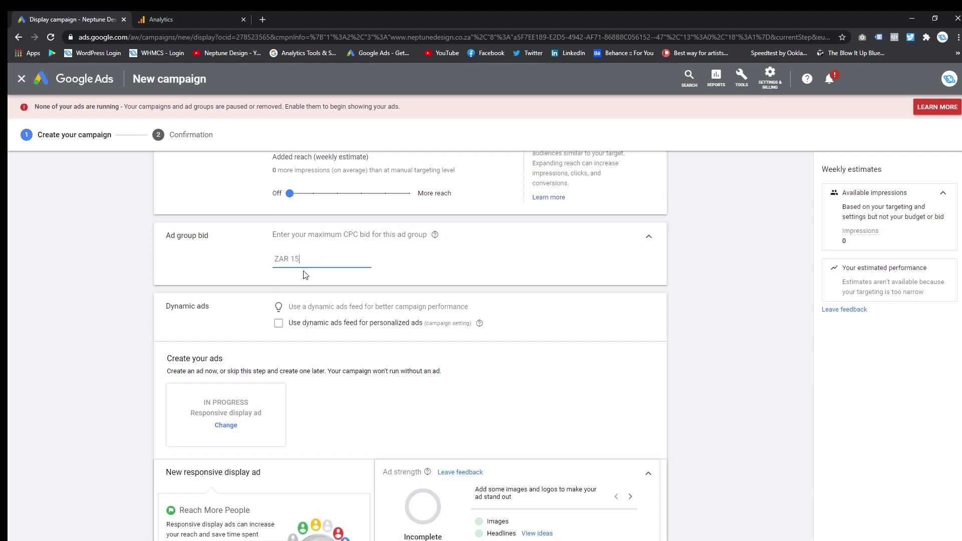
type("0")
left_click(244, 236)
scroll(254, 280, "up", 1)
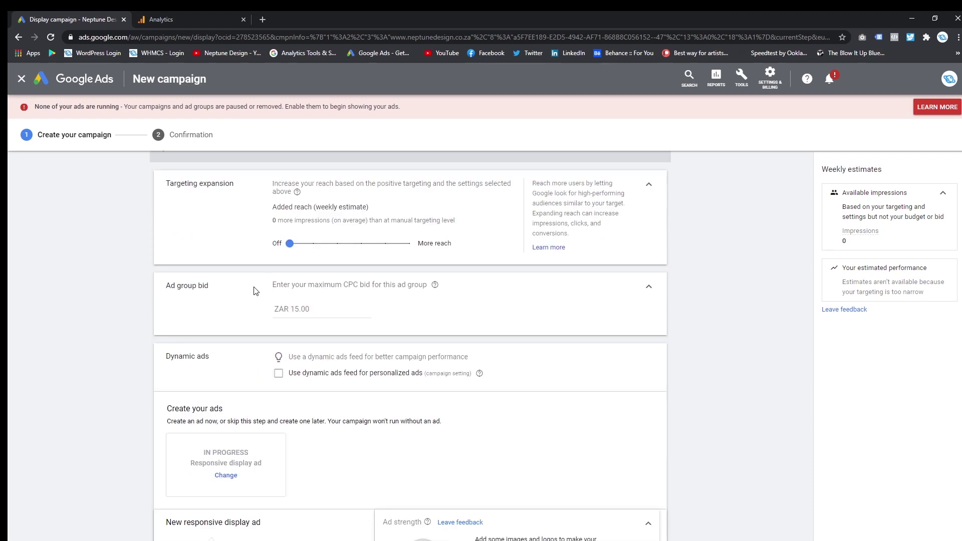
Step: Review the dynamic ads setting and the new responsive display ad section below the ad group bid
scroll(235, 300, "down", 3)
scroll(107, 294, "up", 2)
scroll(108, 324, "down", 2)
scroll(108, 324, "up", 1)
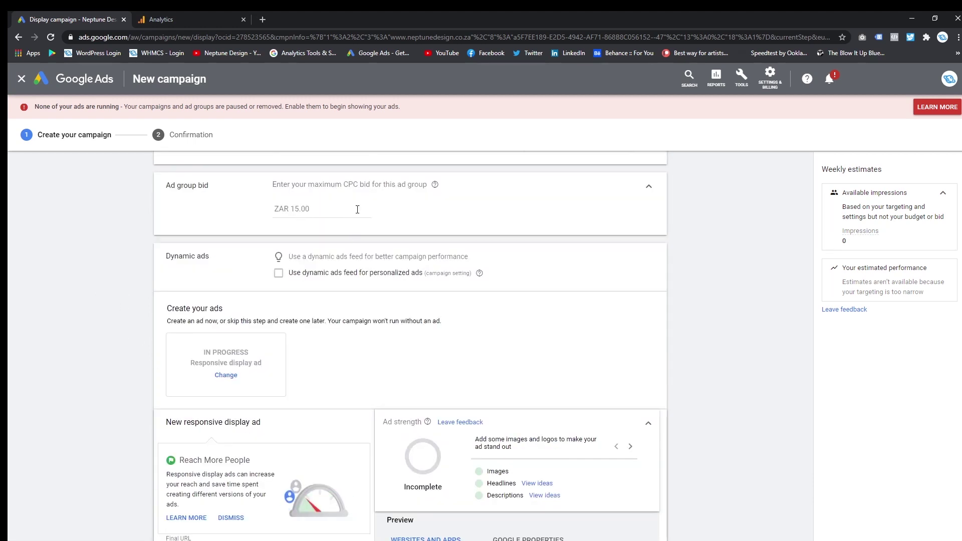
scroll(117, 326, "down", 1)
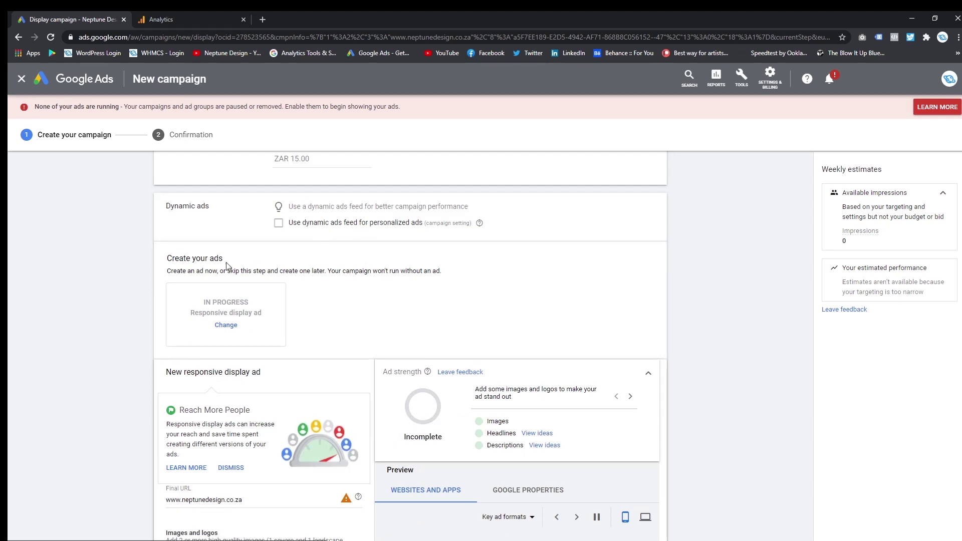
scroll(389, 314, "down", 2)
scroll(371, 320, "up", 2)
scroll(369, 325, "down", 1)
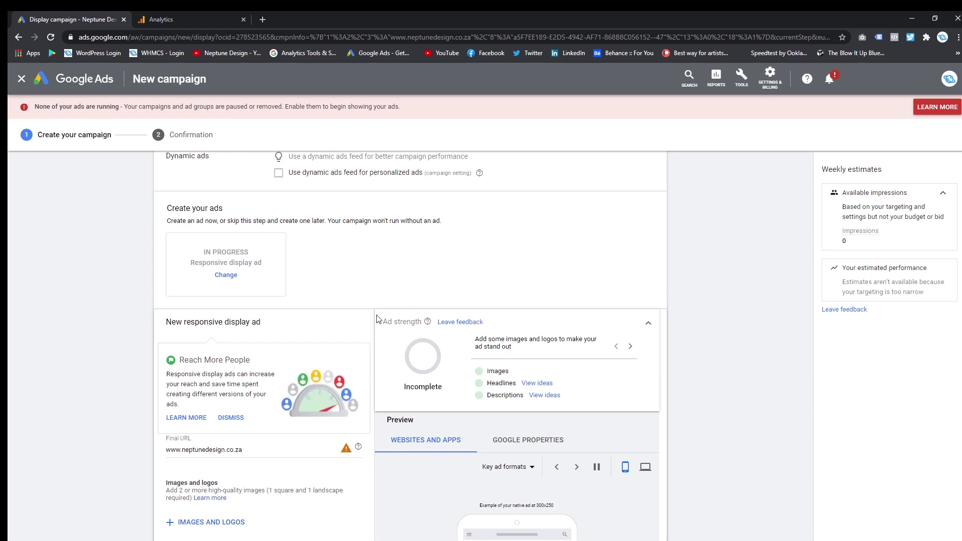
Step: Change the ad type to Upload display ads and check the supported sizes and formats for uploaded ads
left_click(260, 263)
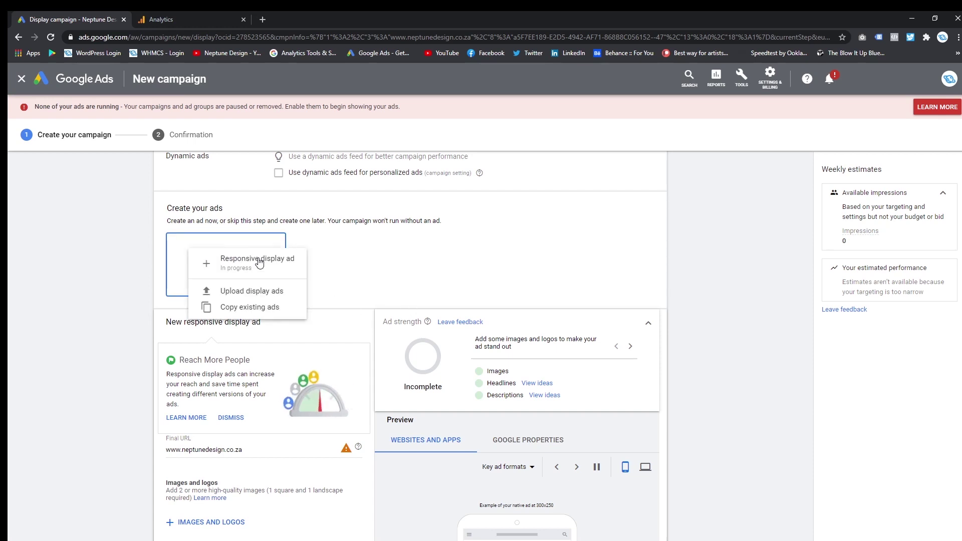
left_click(271, 296)
scroll(414, 359, "down", 5)
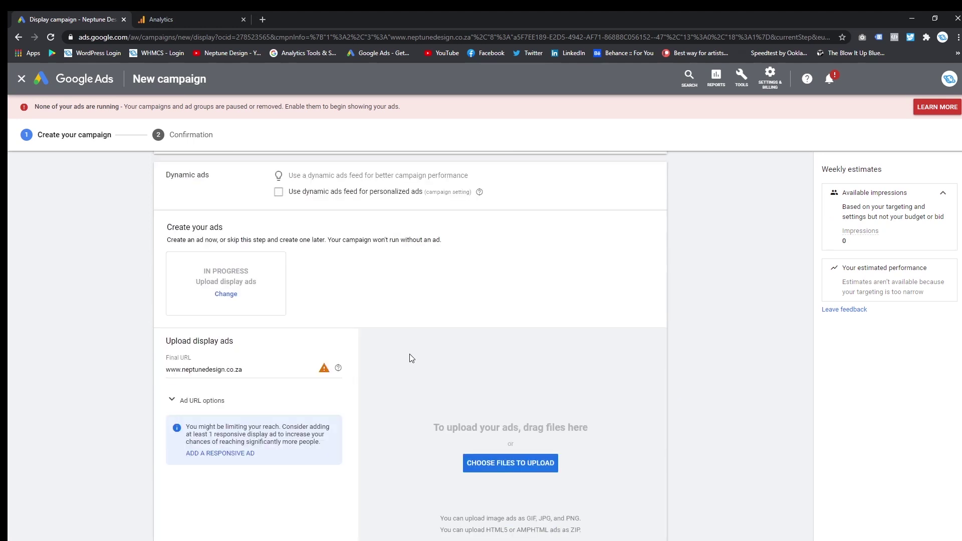
scroll(335, 432, "down", 1)
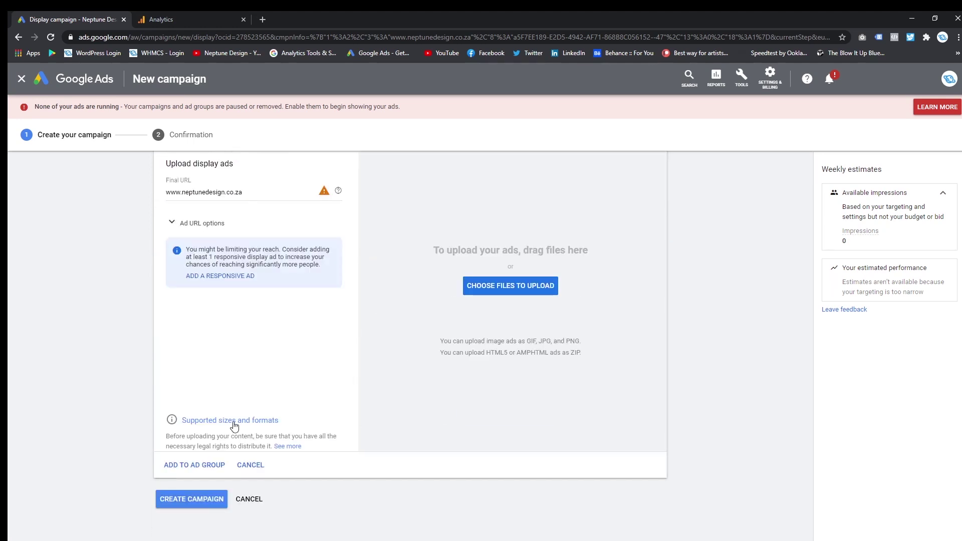
left_click(236, 421)
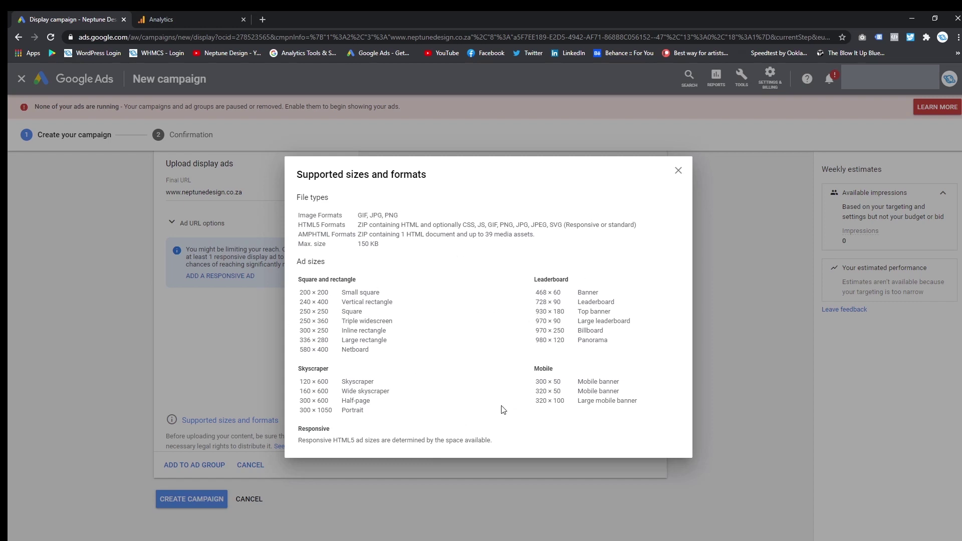
left_click(678, 176)
Step: Change the ad type back to a responsive display ad and go to its images and logos section
scroll(369, 396, "up", 6)
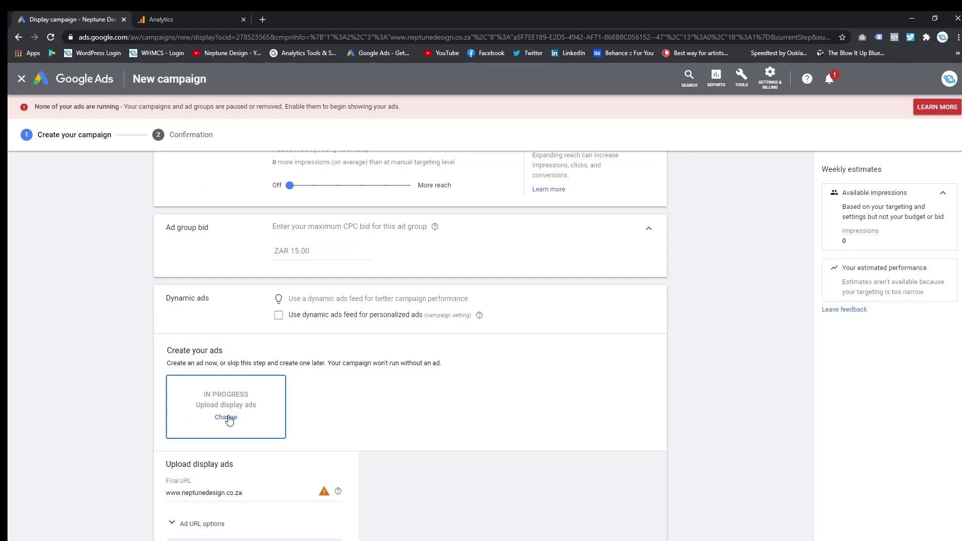
left_click(228, 417)
left_click(261, 405)
scroll(342, 430, "down", 1)
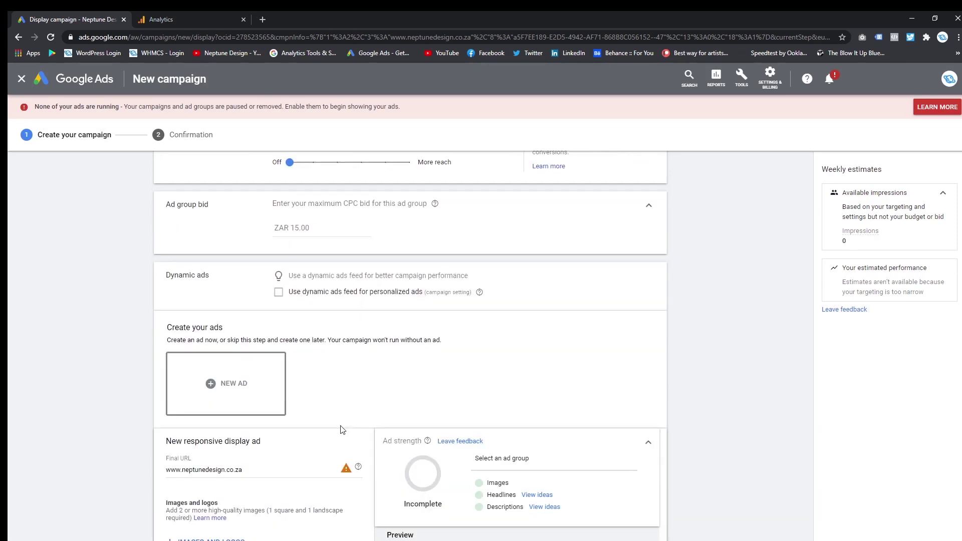
scroll(246, 389, "down", 3)
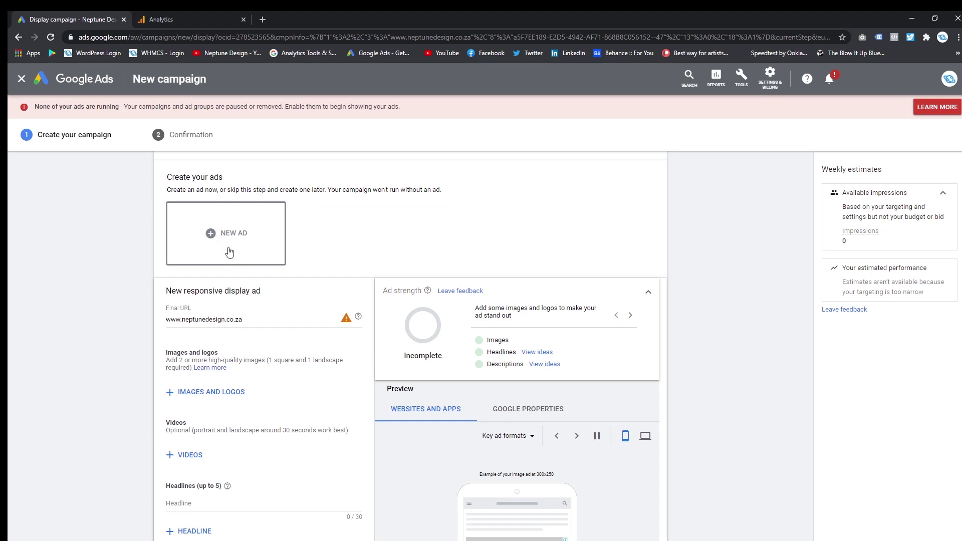
scroll(225, 246, "down", 2)
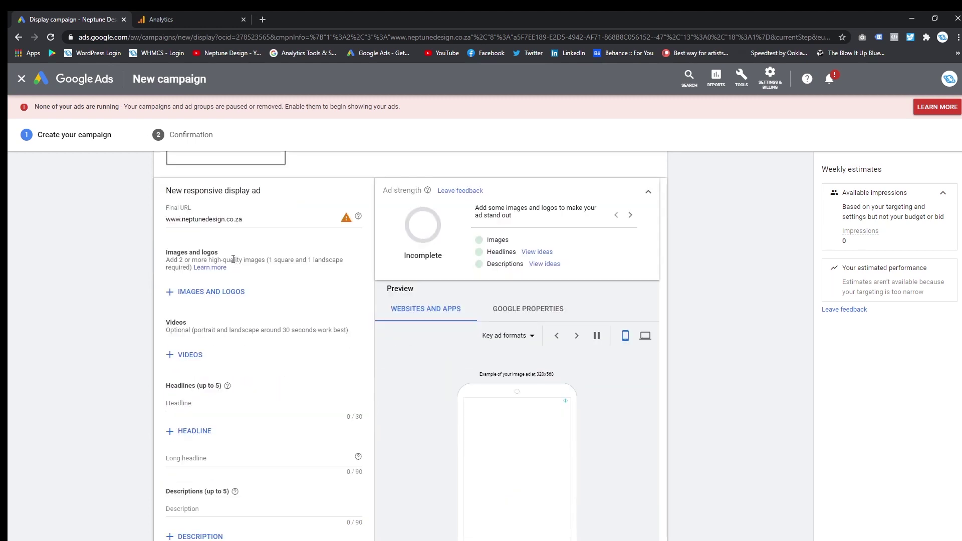
Step: Upload the hand-held grapes photo (file ending 5644302) and the grapevine photo (file ending 5644323 (1)) from Downloads for the ad
left_click(215, 290)
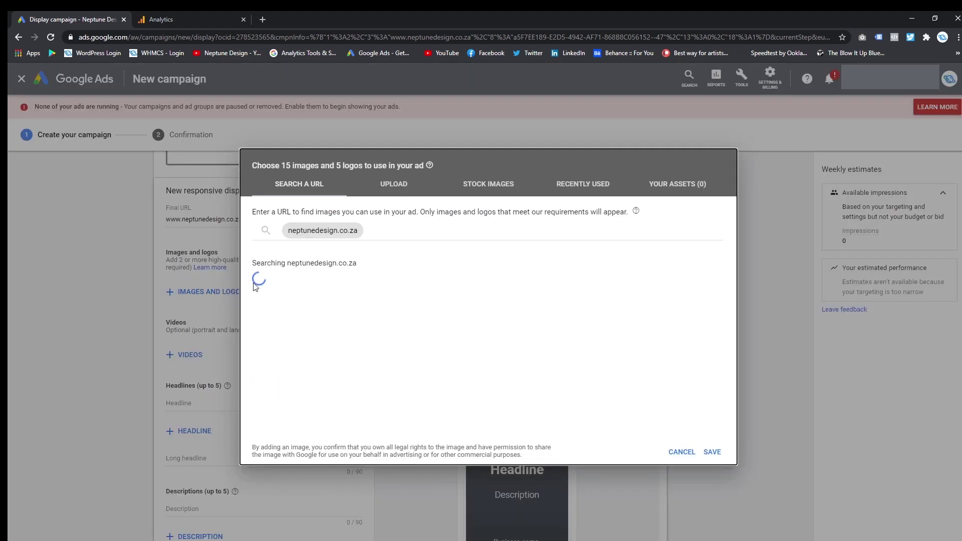
left_click(394, 186)
left_click(477, 339)
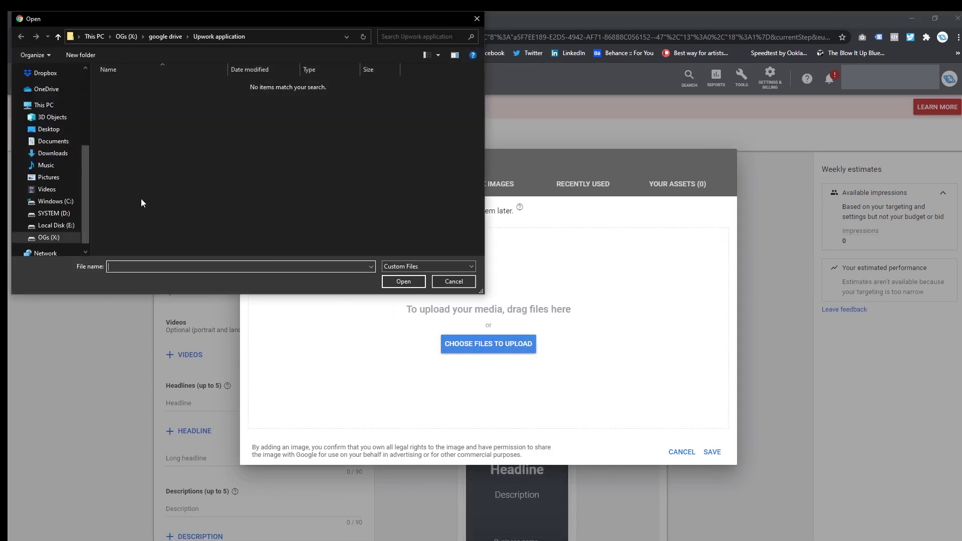
left_click(52, 152)
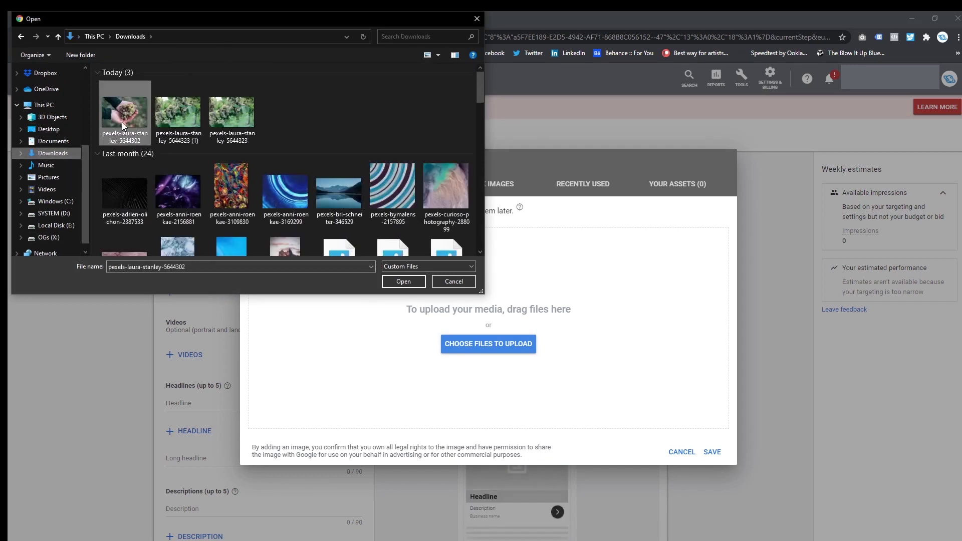
double_click(122, 122)
left_click(418, 255)
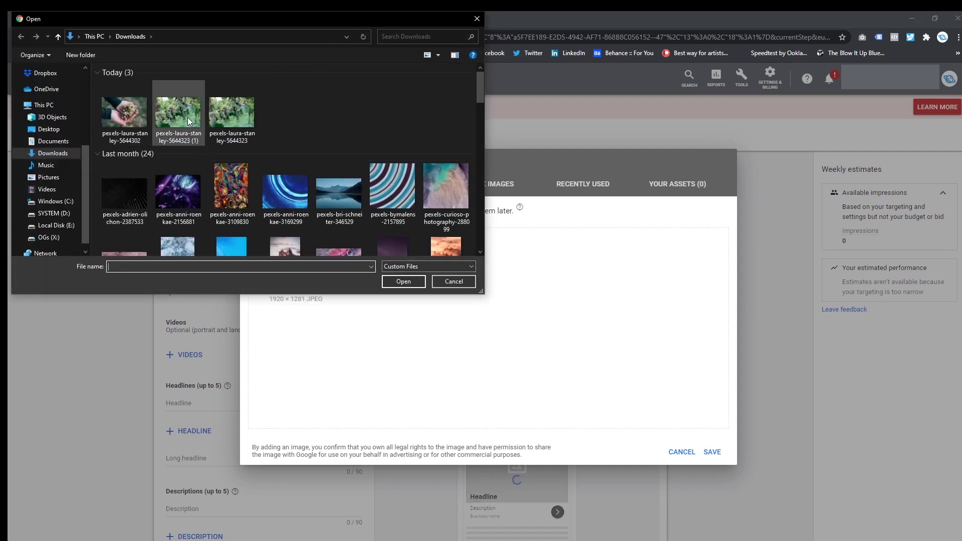
double_click(187, 116)
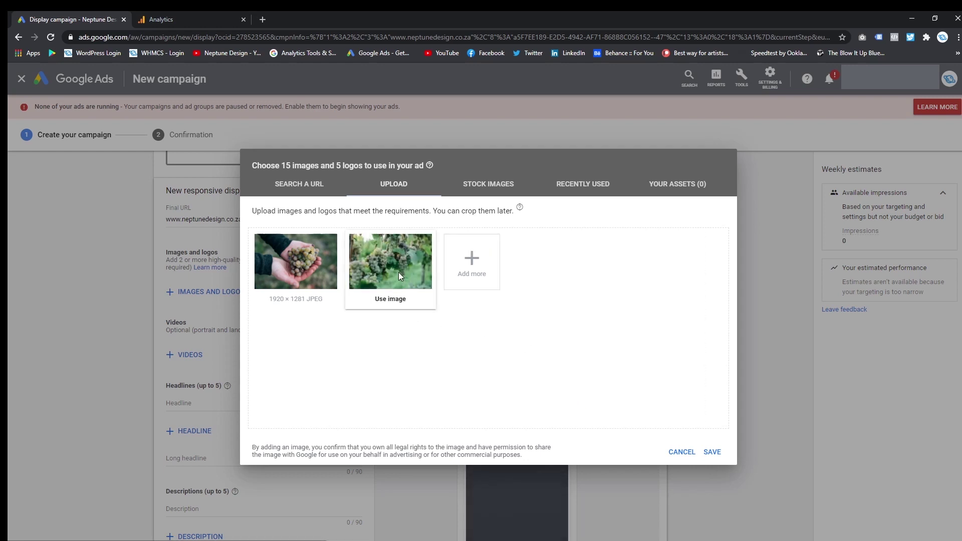
Step: Add both uploaded photos to the ad as images in the 1.91:1 and 1:1 ratios and save the selection
left_click(399, 273)
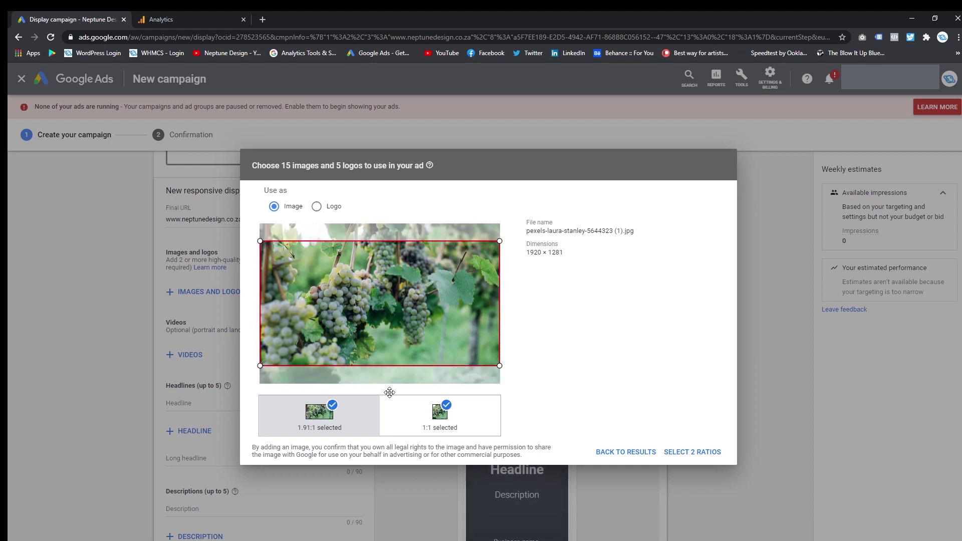
left_click(407, 421)
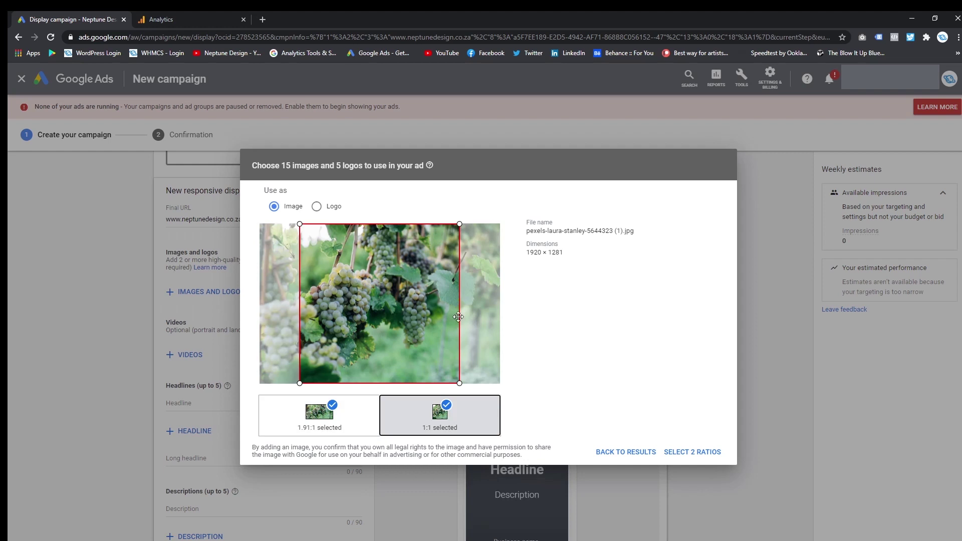
left_click(691, 451)
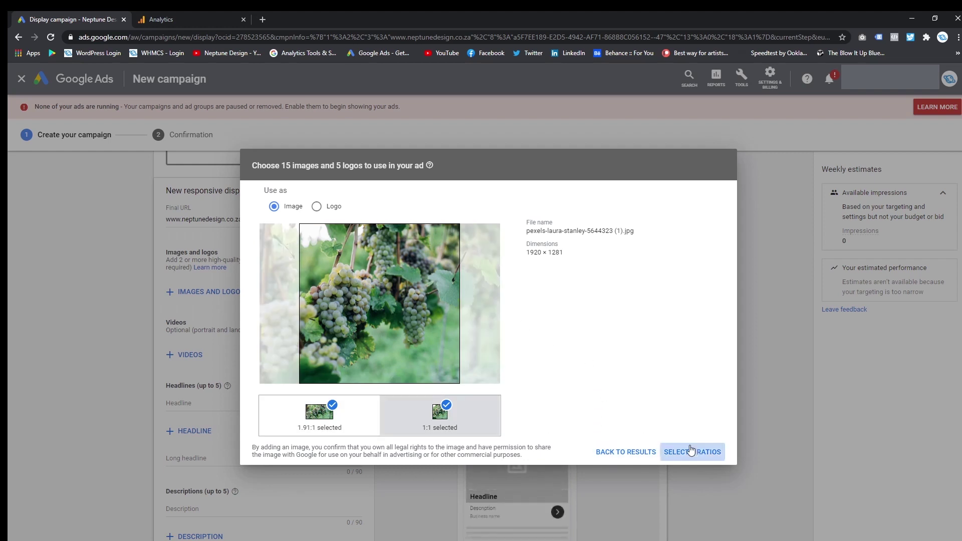
left_click(282, 300)
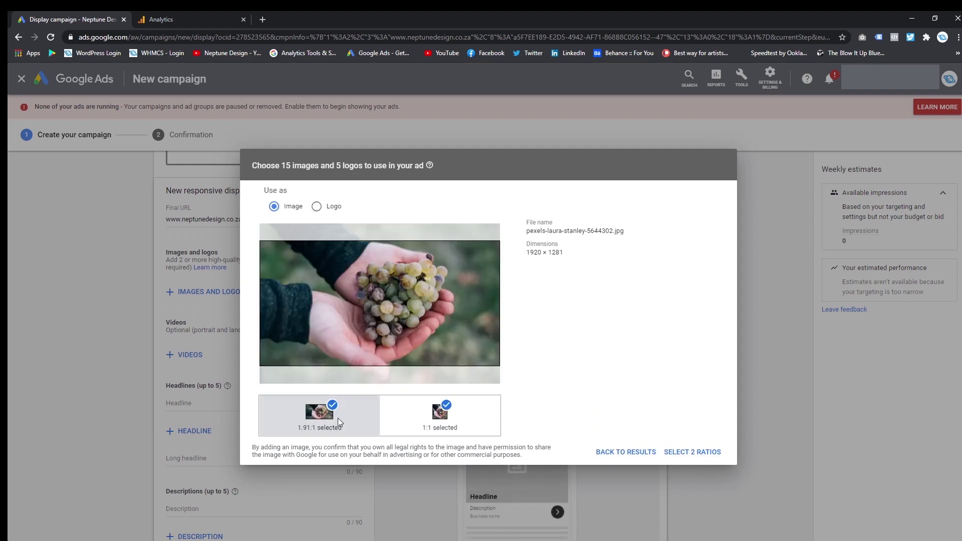
left_click(691, 451)
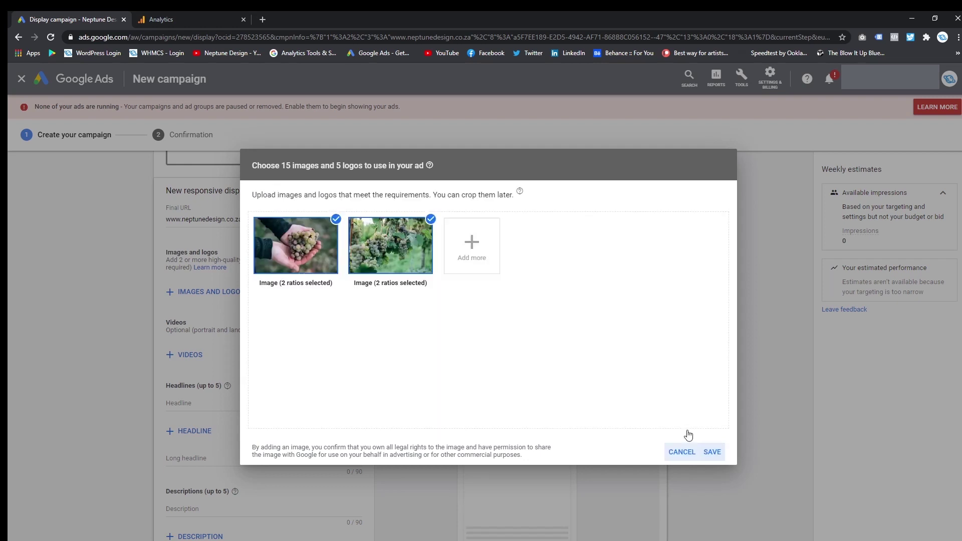
left_click(712, 452)
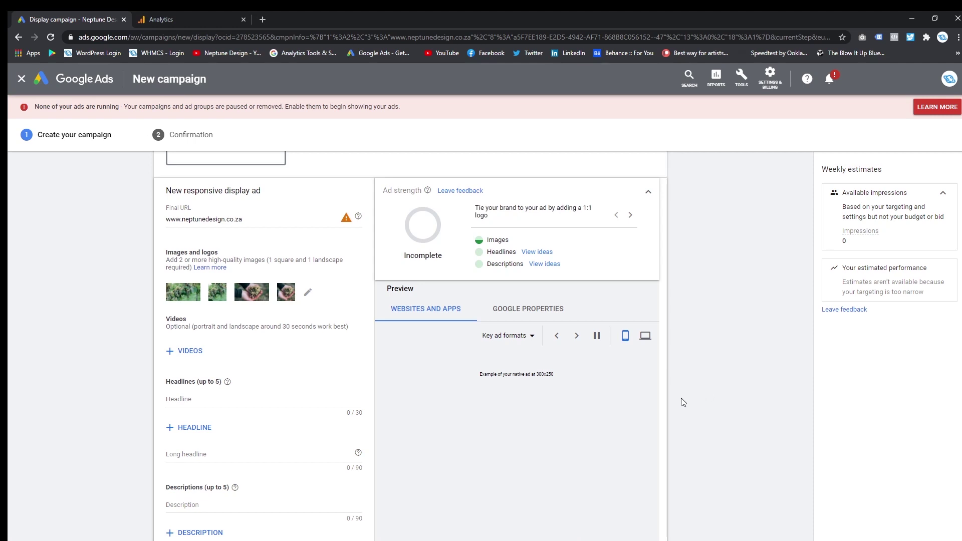
Step: Review the responsive display ad's headline, long headline, description and business name fields alongside the ad preview
scroll(666, 403, "down", 2)
scroll(631, 402, "down", 2)
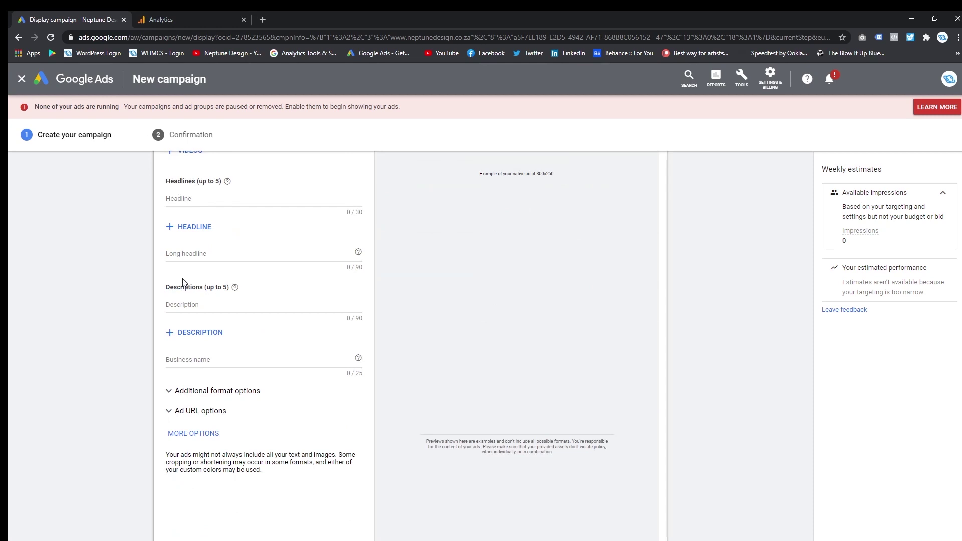
scroll(213, 203, "up", 2)
left_click(212, 301)
scroll(398, 401, "down", 1)
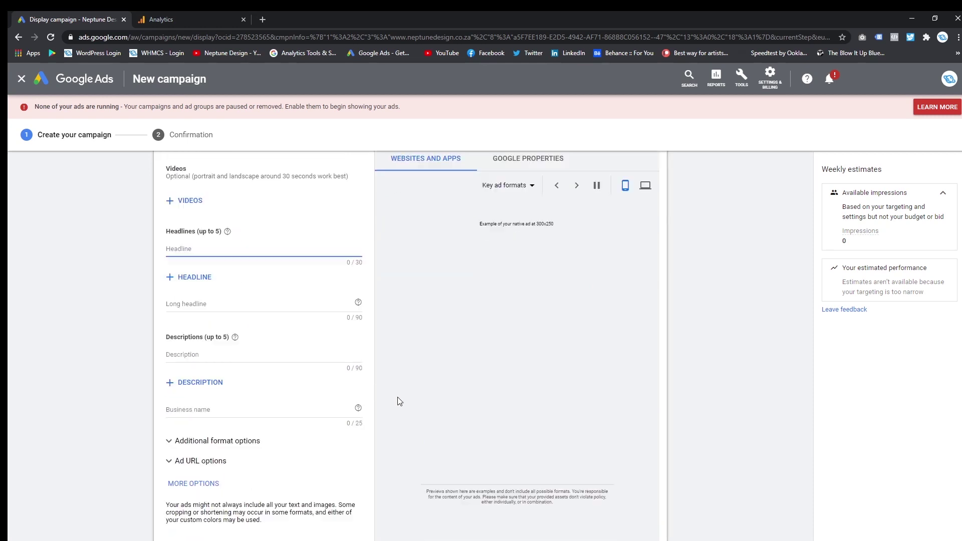
scroll(384, 389, "up", 2)
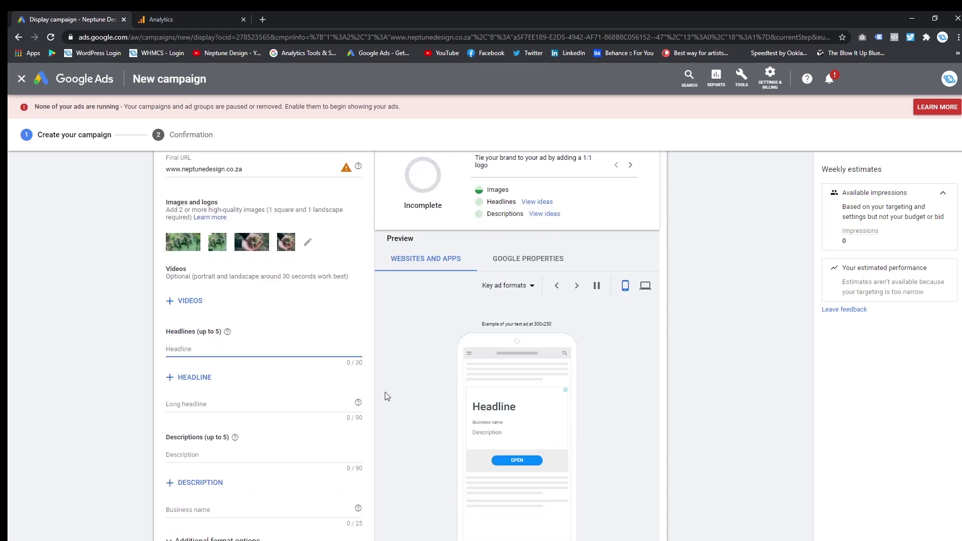
scroll(380, 400, "down", 1)
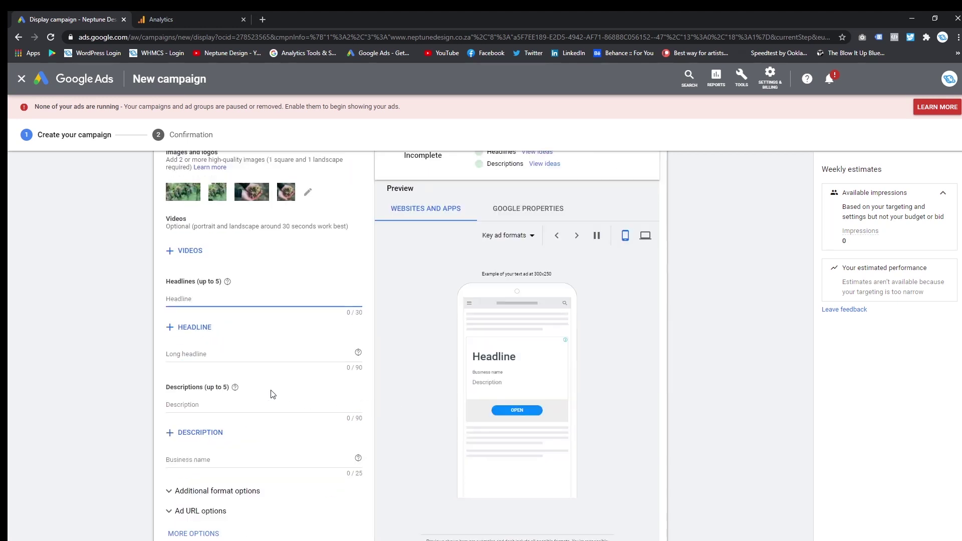
scroll(378, 393, "down", 1)
scroll(300, 385, "up", 2)
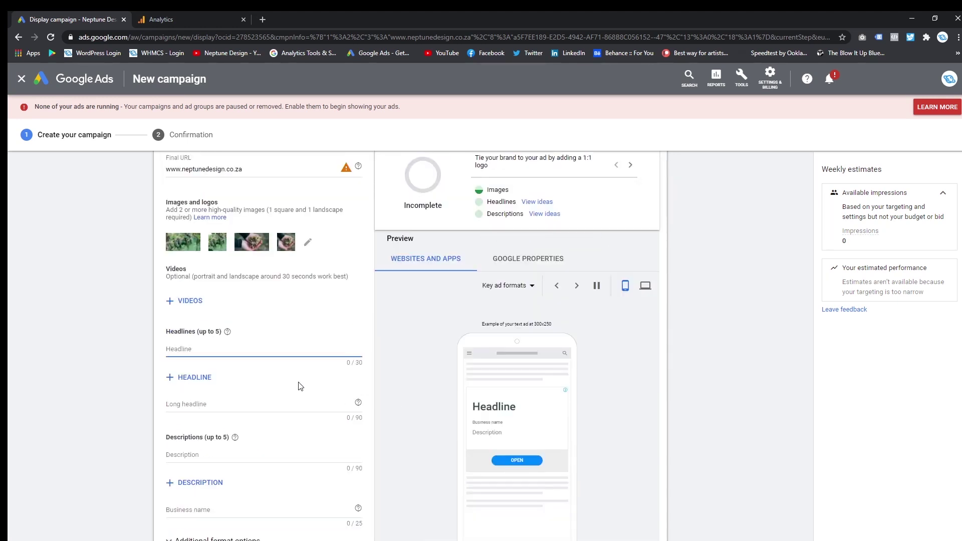
Step: Enter "Delicious Grapes" as the ad's first headline, correcting its spelling
left_click(306, 378)
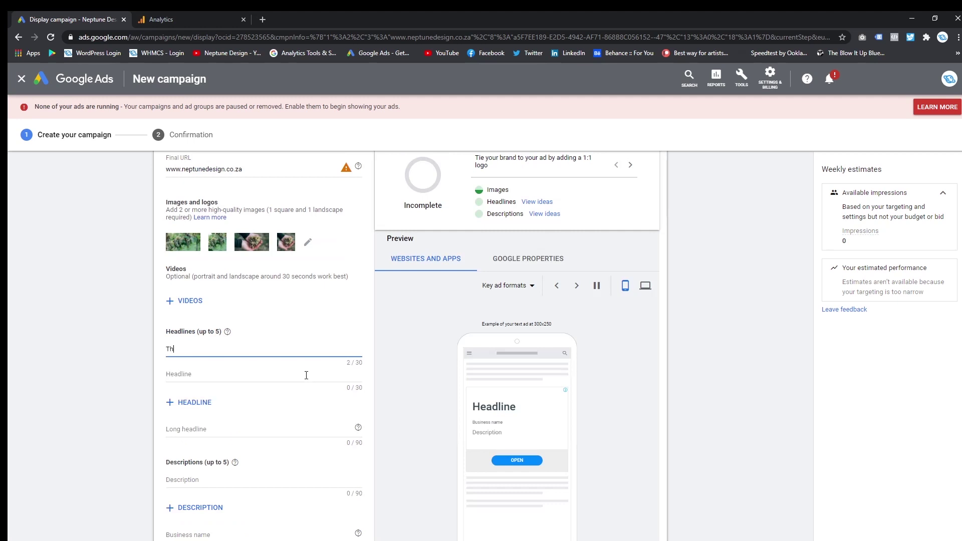
type("Delic")
key("BackSpace")
type("licous Graphes")
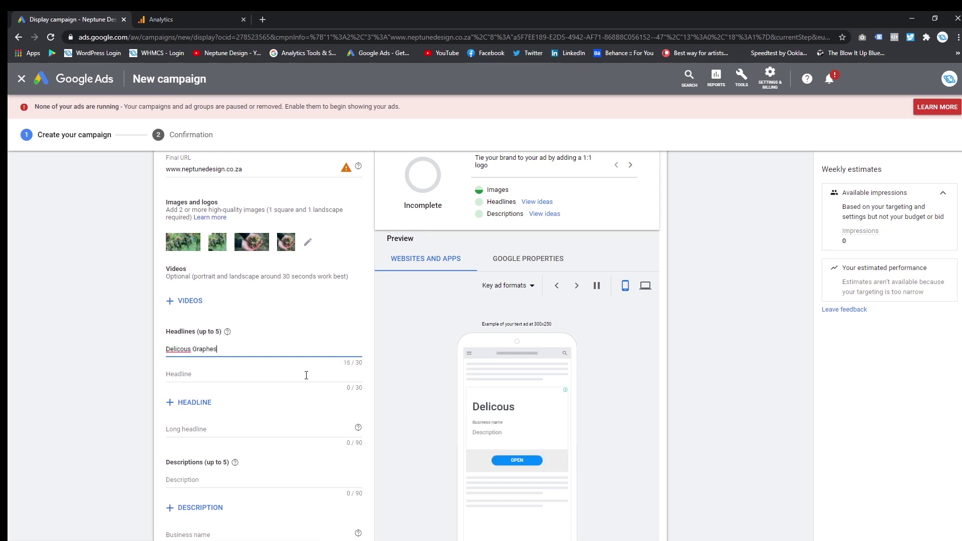
key("BackSpace")
key("BackSpace")
key("BackSpace")
type("es")
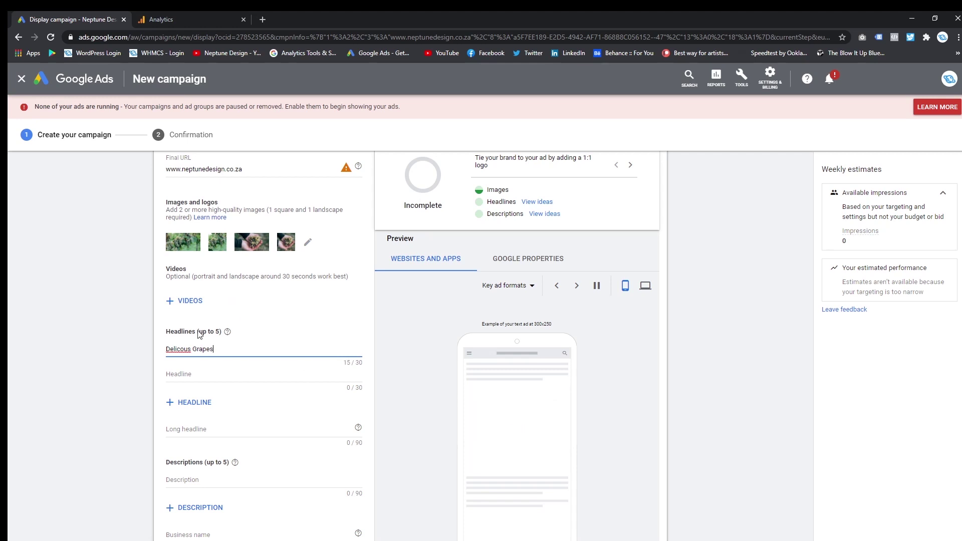
right_click(172, 348)
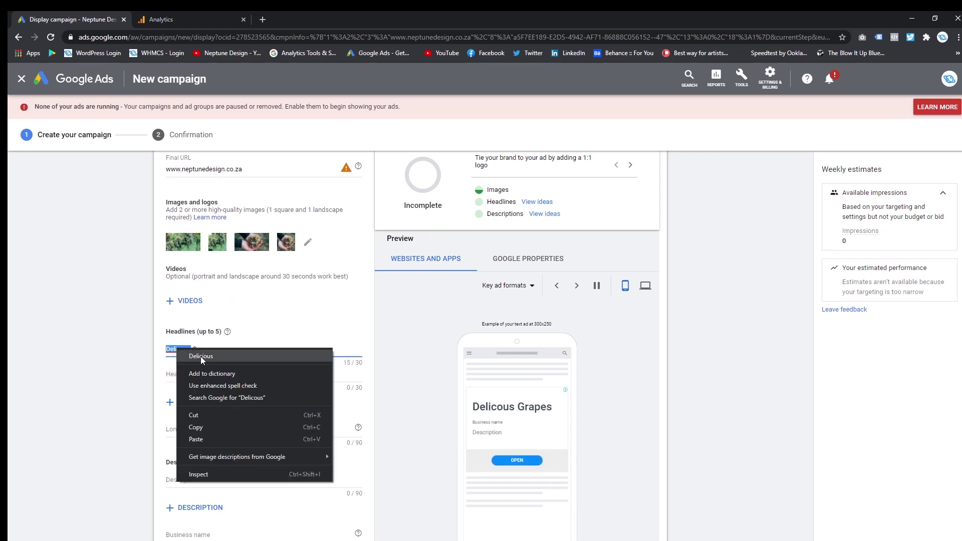
left_click(201, 357)
left_click_drag(238, 350, 143, 362)
left_click(254, 350)
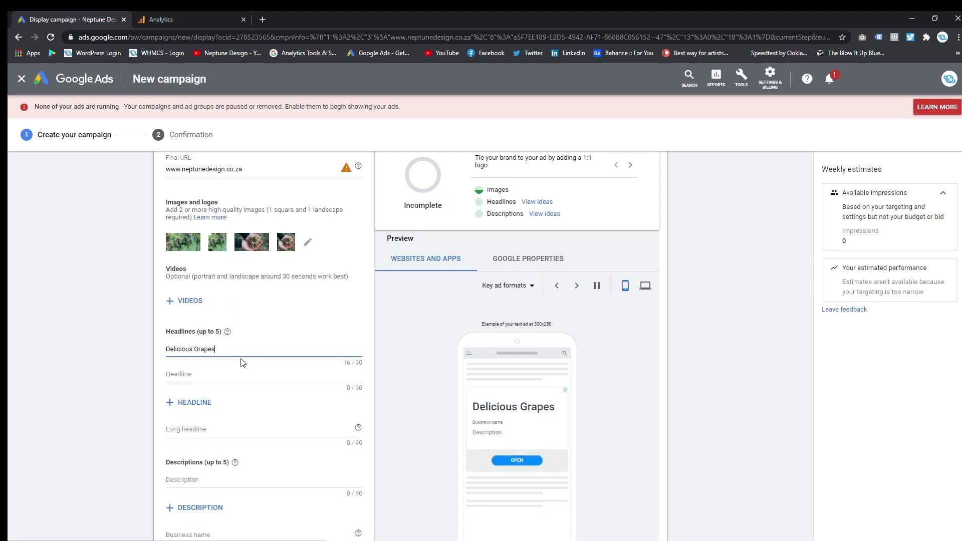
Step: Enter the long headline "Beautiful grapes" and the first description "Fresh produce for your belly"
scroll(173, 374, "down", 1)
left_click(234, 376)
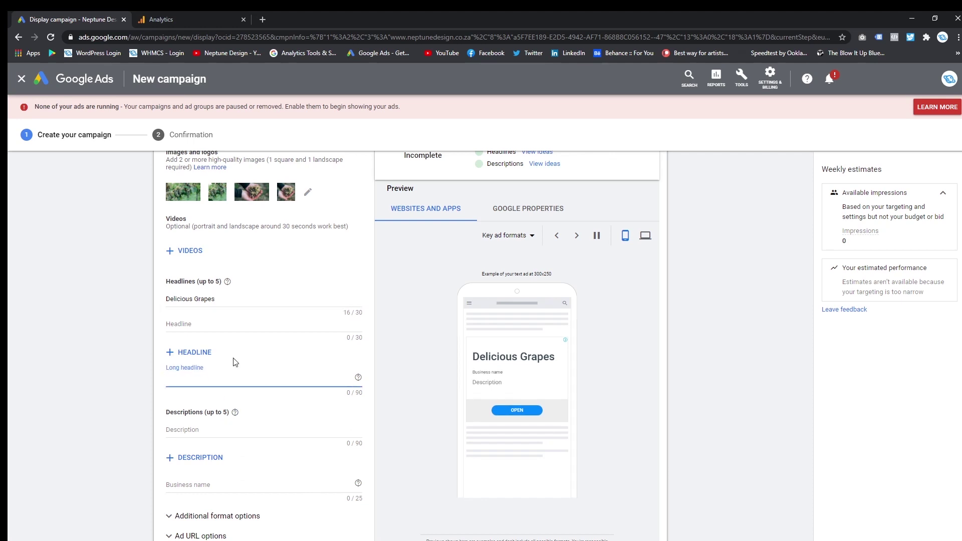
type("Beautiful grapes")
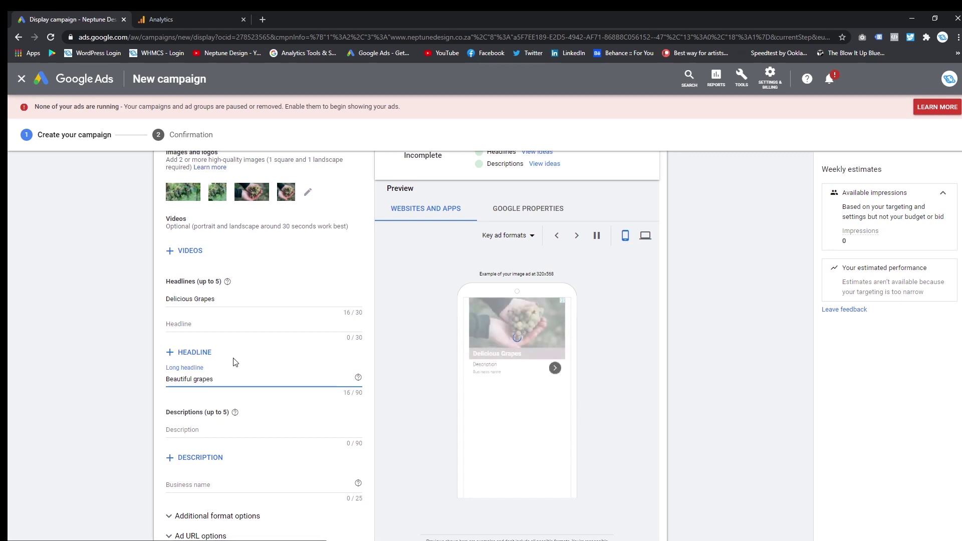
left_click(219, 429)
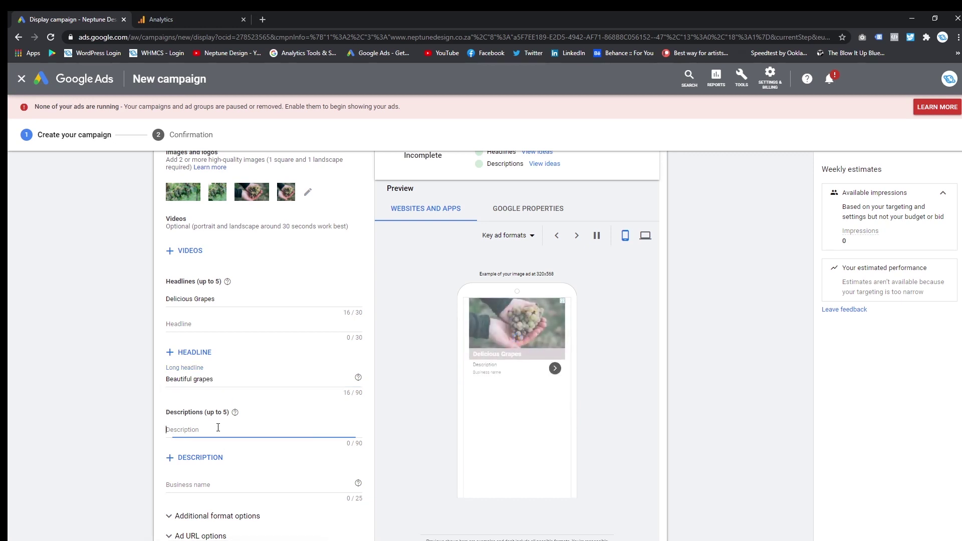
type("Fresh")
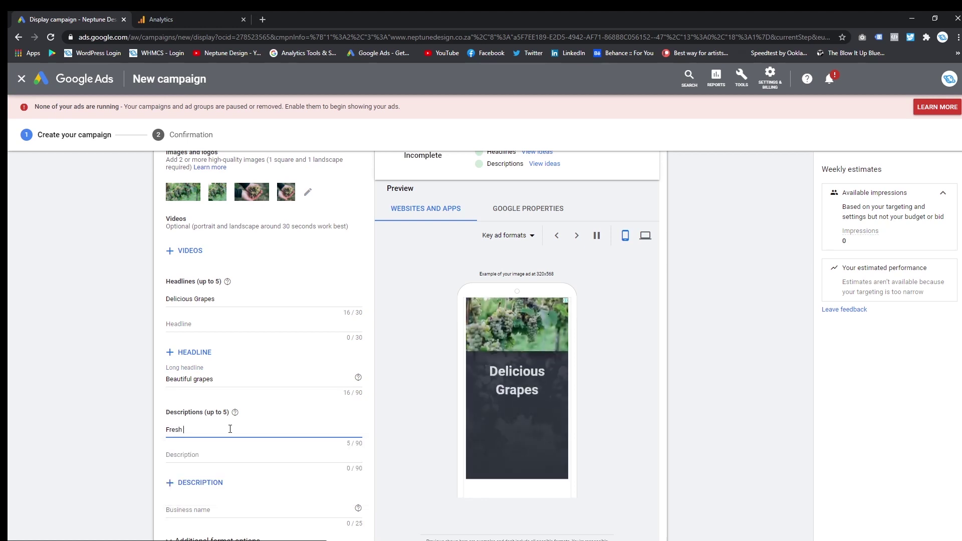
type(" produce")
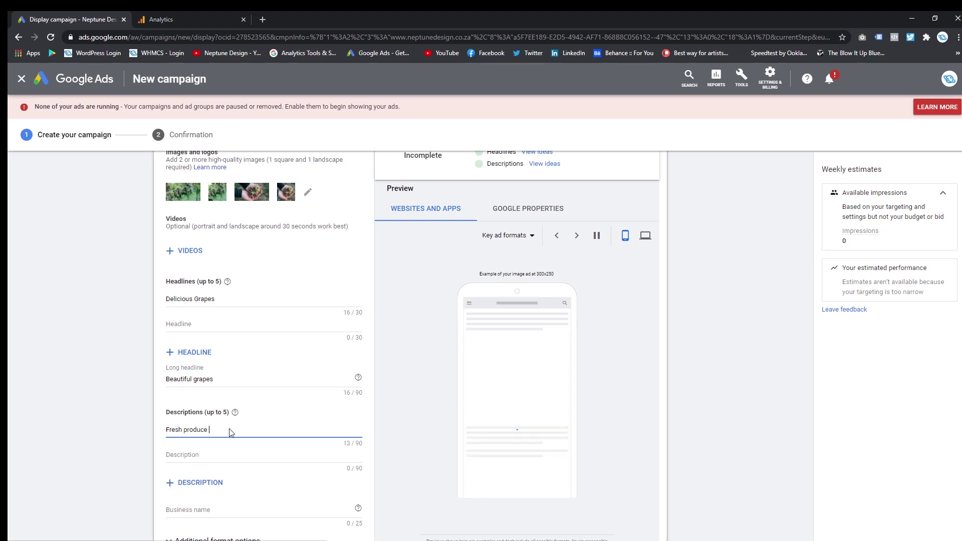
type(" for your")
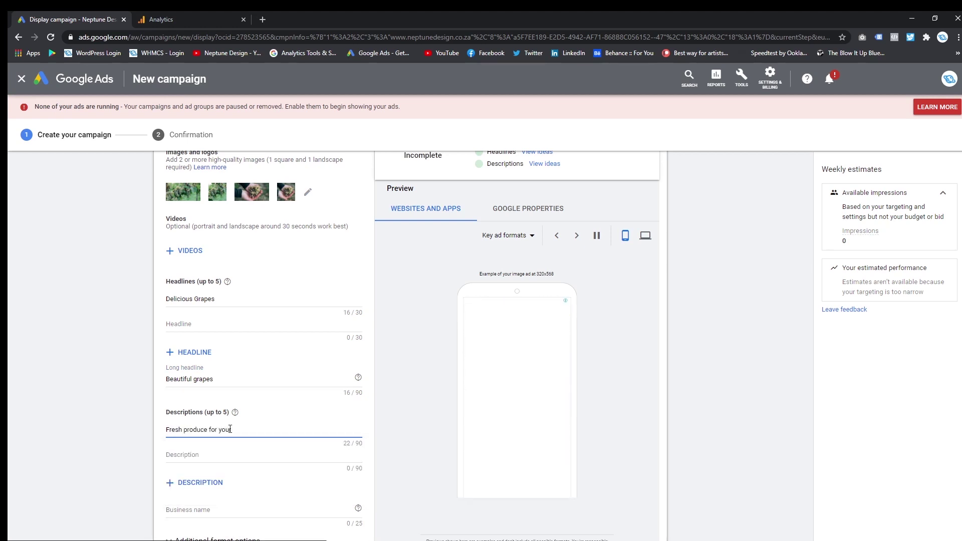
type(" belly")
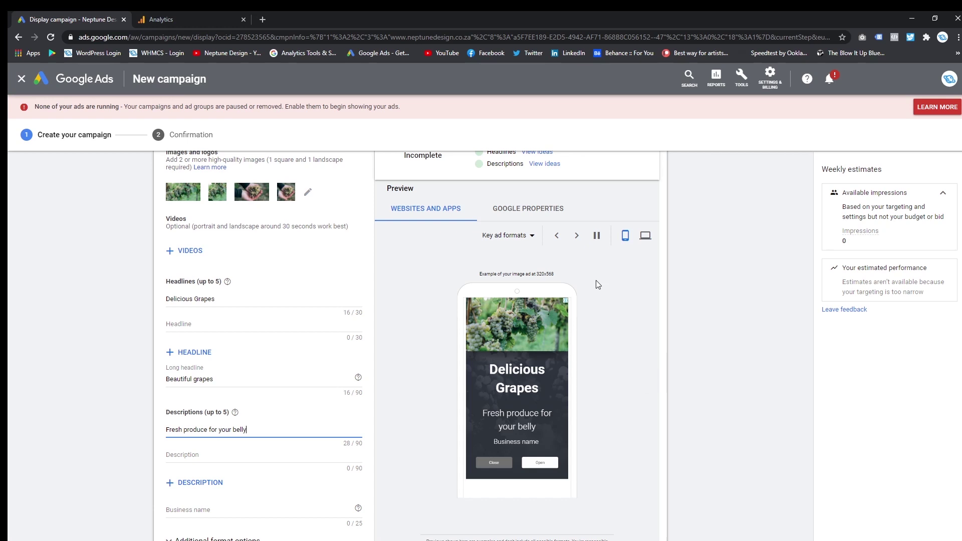
Step: Browse the mobile previews of the ad and switch to the desktop preview to examine how its formats look
left_click(575, 236)
left_click(576, 236)
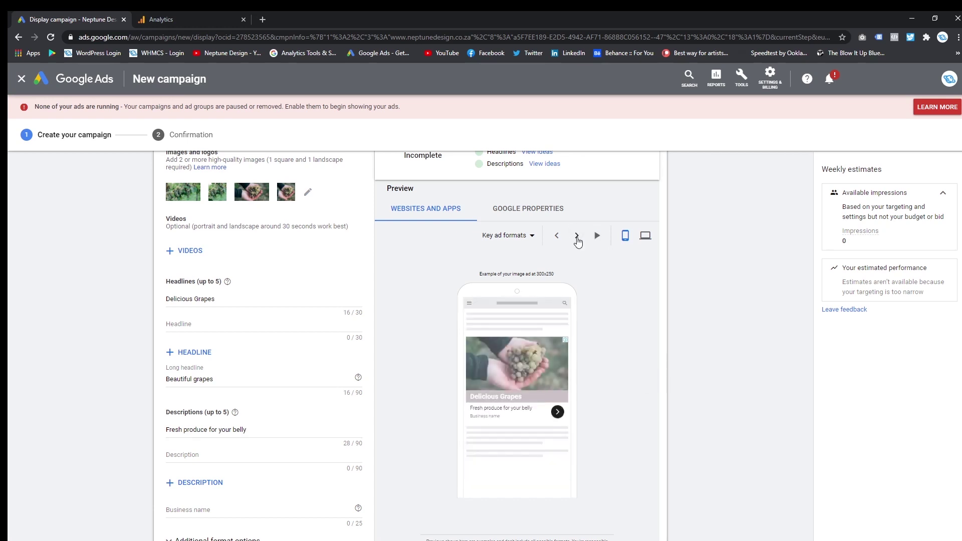
left_click(576, 235)
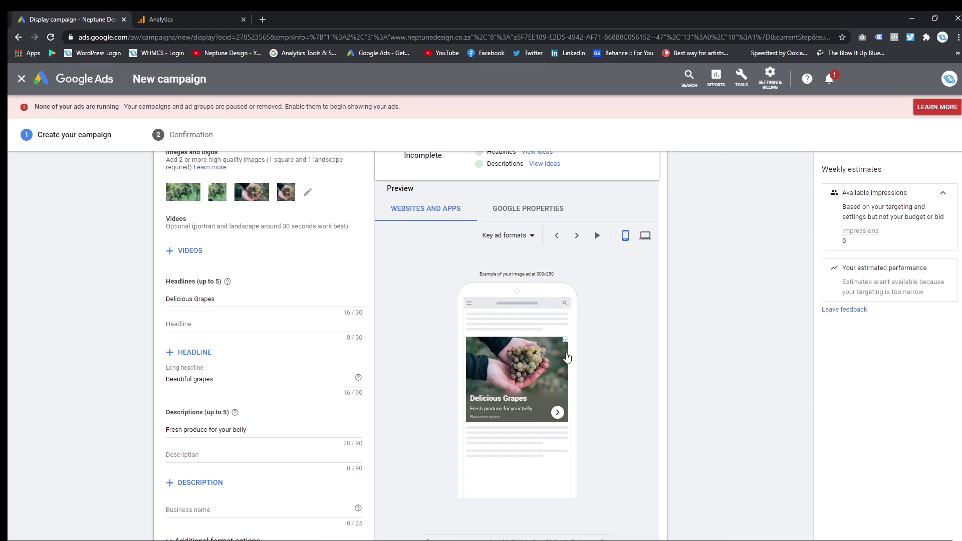
left_click(643, 237)
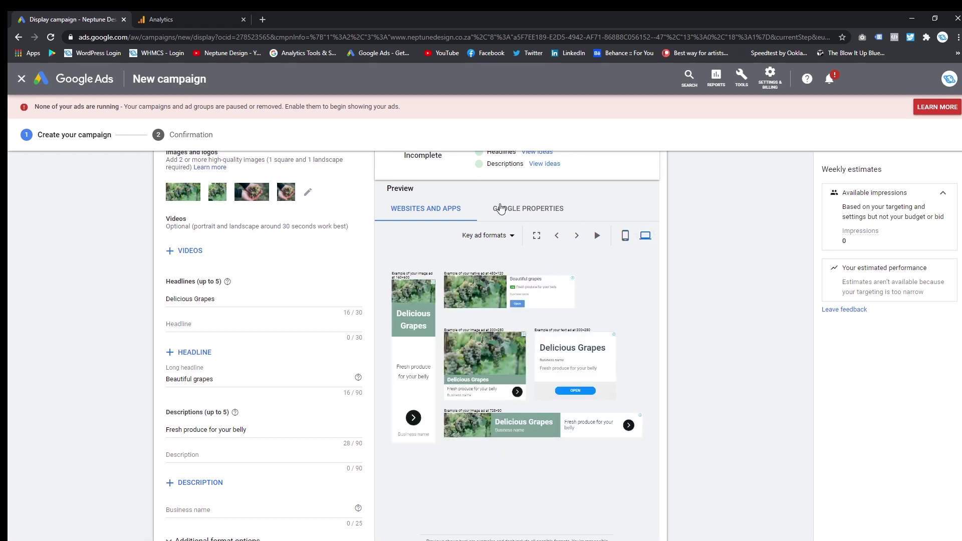
scroll(264, 302, "up", 2)
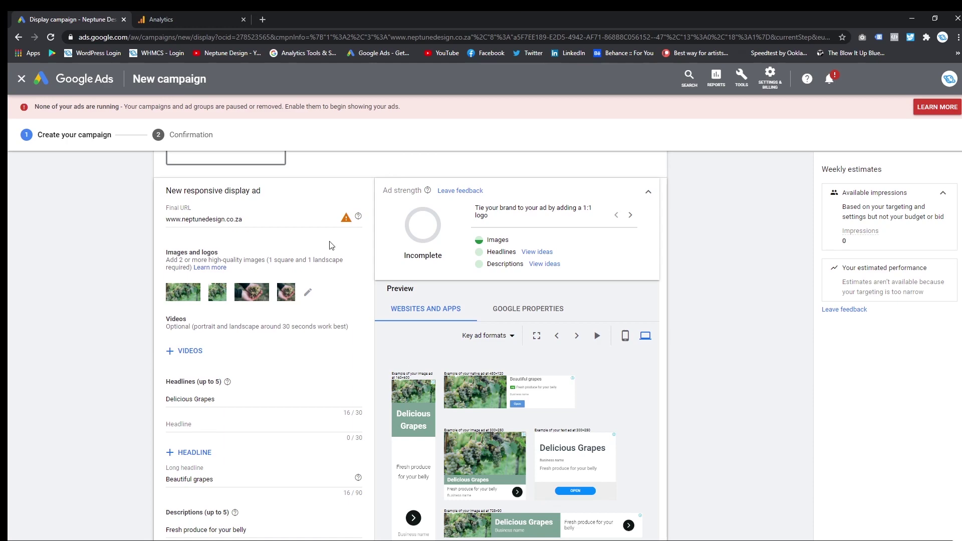
scroll(247, 206, "up", 3)
scroll(253, 308, "down", 6)
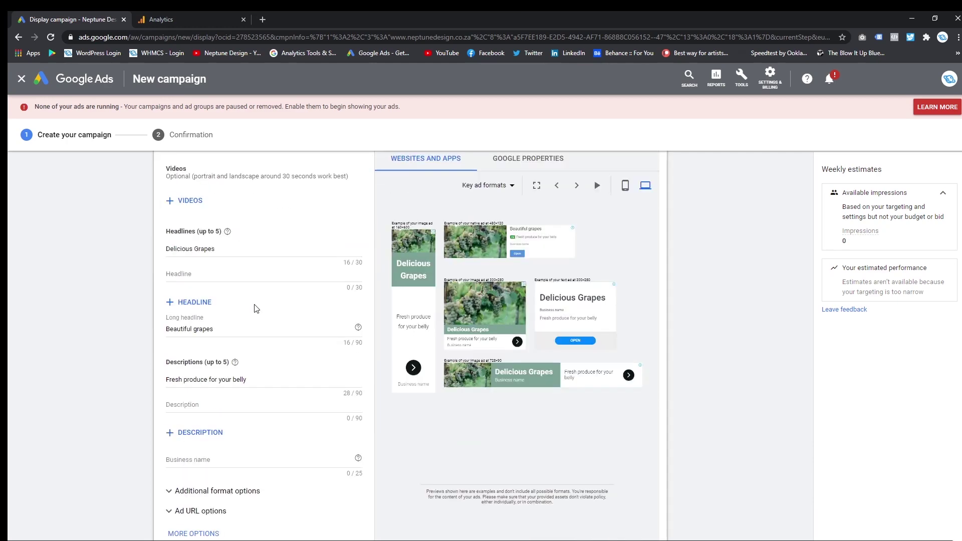
scroll(299, 353, "up", 1)
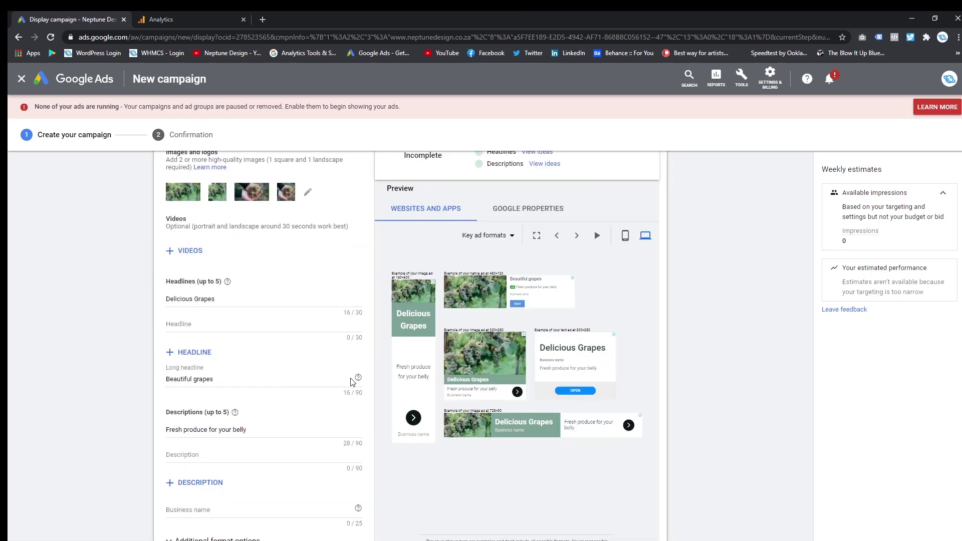
scroll(434, 425, "down", 1)
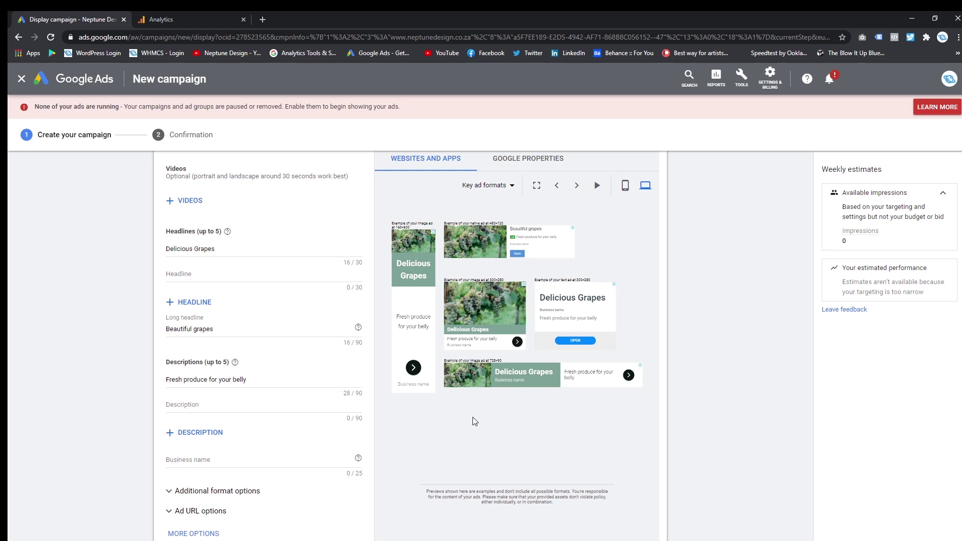
Step: Review the responsive display ad's images, headlines, descriptions and remaining fields against the desktop preview
scroll(476, 418, "up", 4)
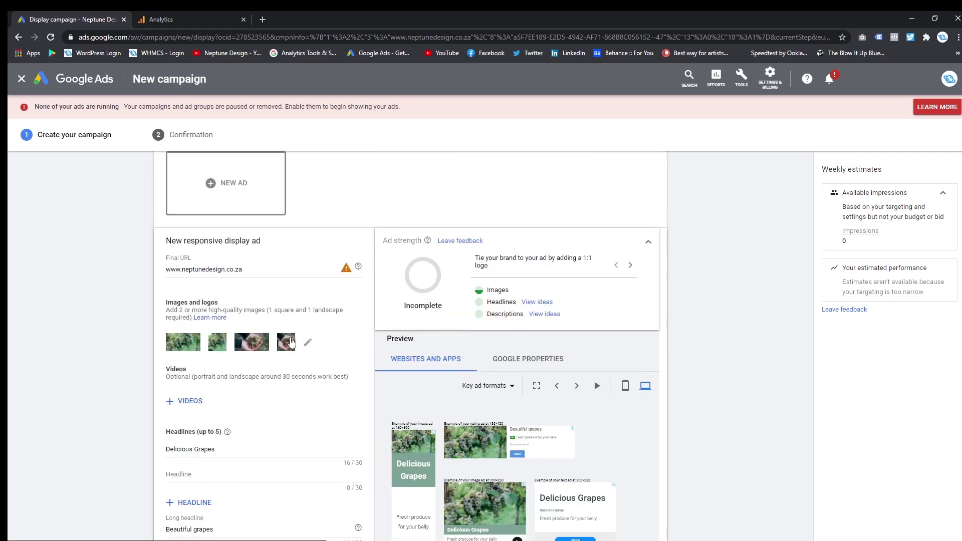
scroll(240, 341, "down", 3)
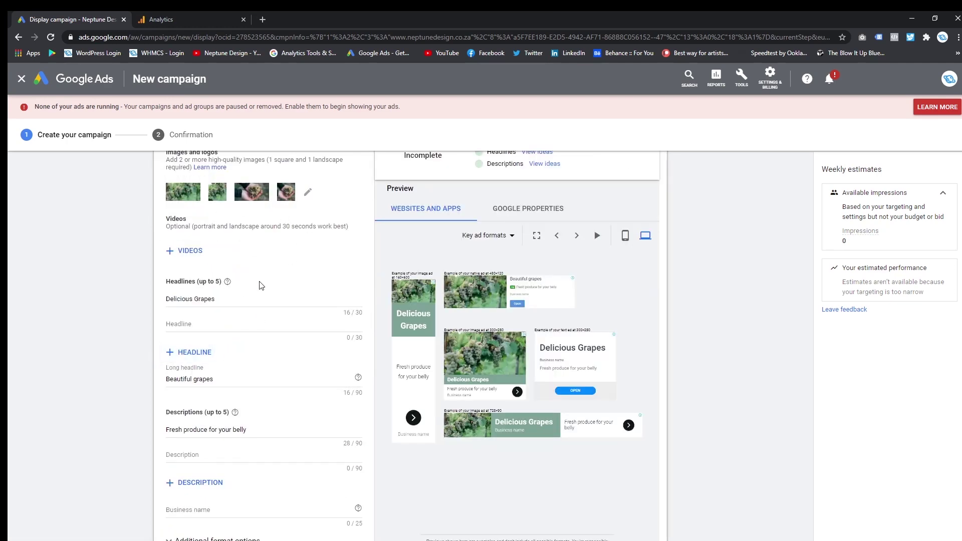
scroll(93, 266, "down", 5)
scroll(111, 307, "up", 3)
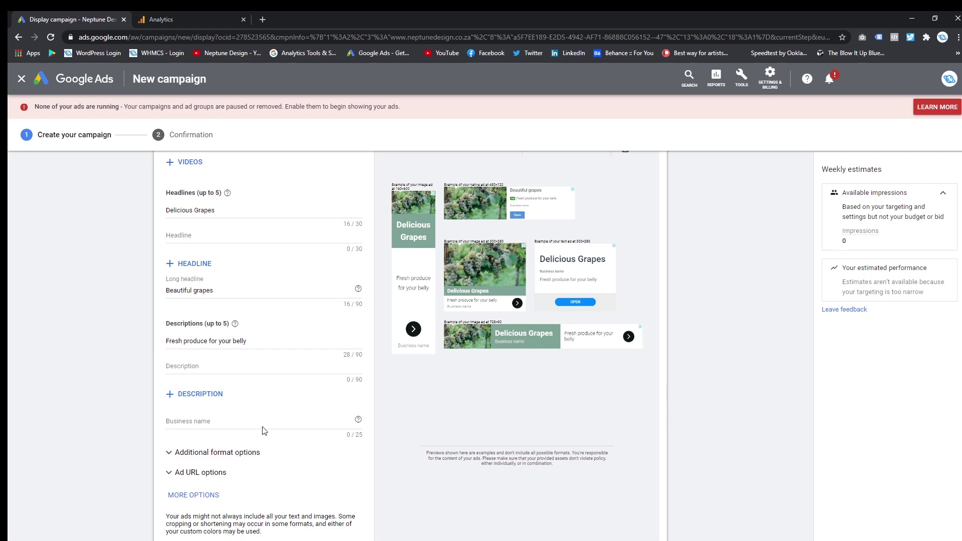
scroll(266, 423, "down", 3)
scroll(561, 234, "up", 9)
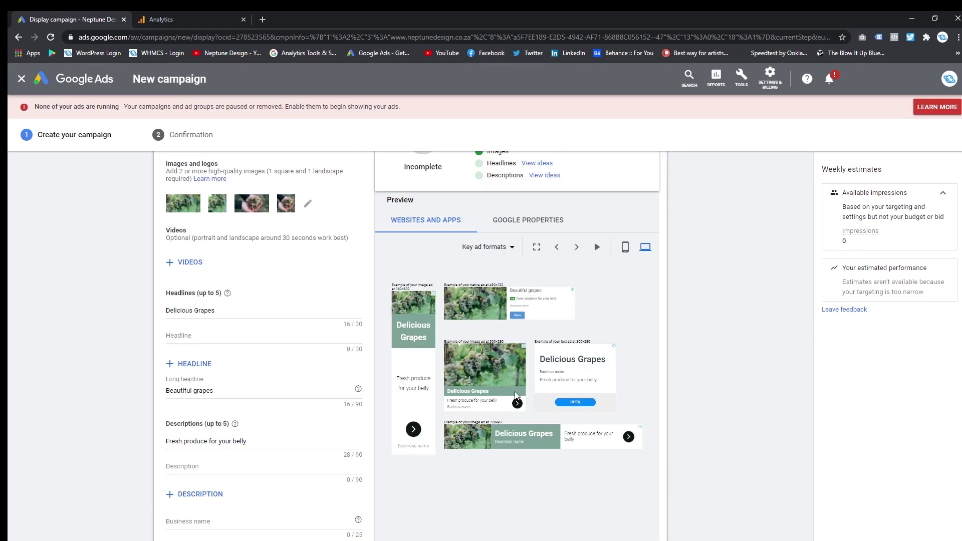
Step: Create the Display campaign and proceed to its confirmation summary
scroll(481, 365, "down", 9)
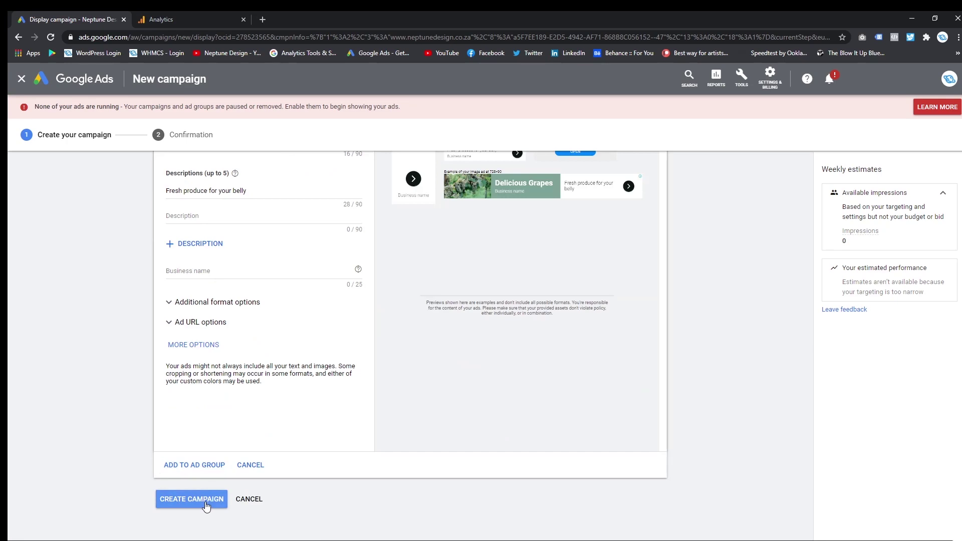
scroll(408, 476, "up", 10)
scroll(506, 444, "up", 1)
scroll(506, 444, "down", 2)
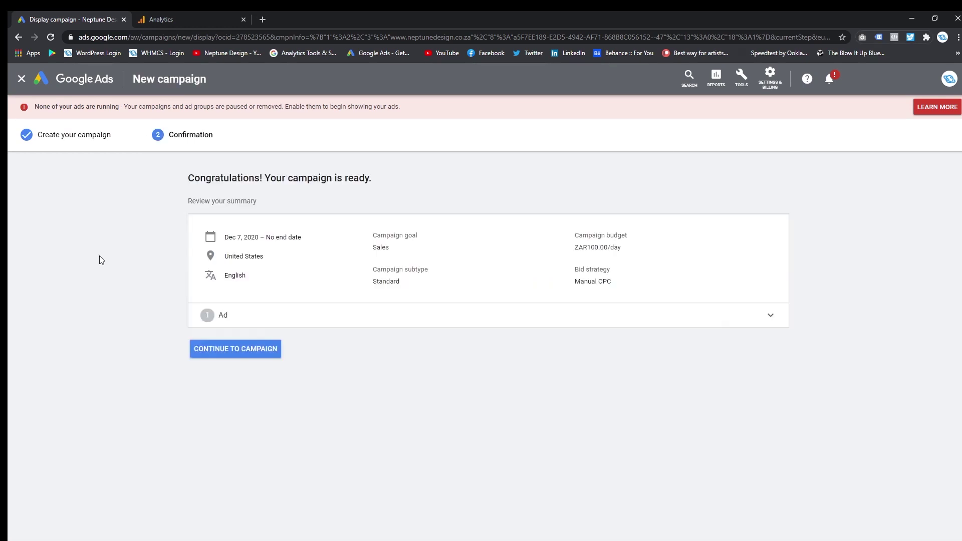